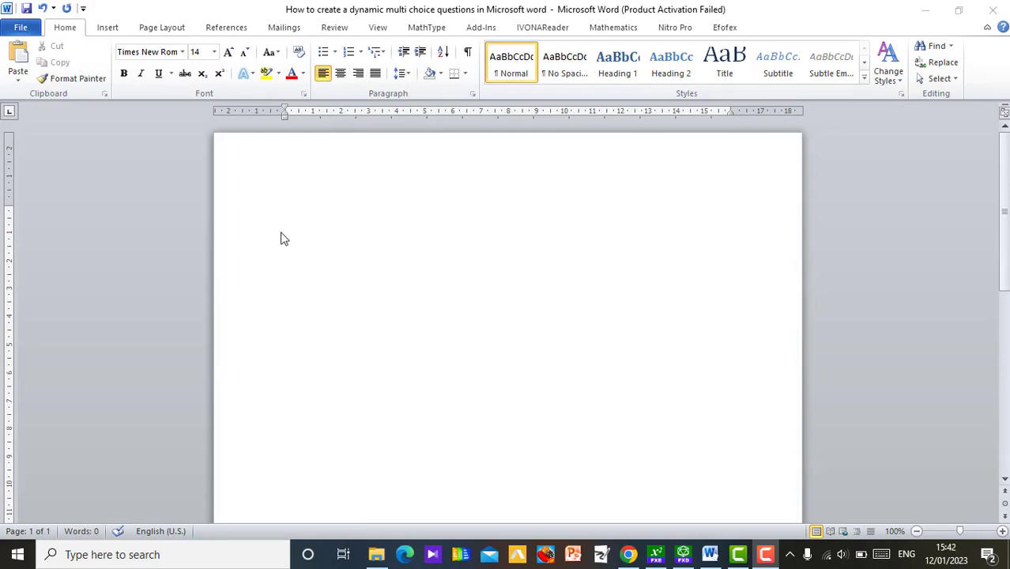
# Step: Write the numbered question "1. What is the square root of 9?" and start an unnumbered line beneath it
pyautogui.click(302, 238)
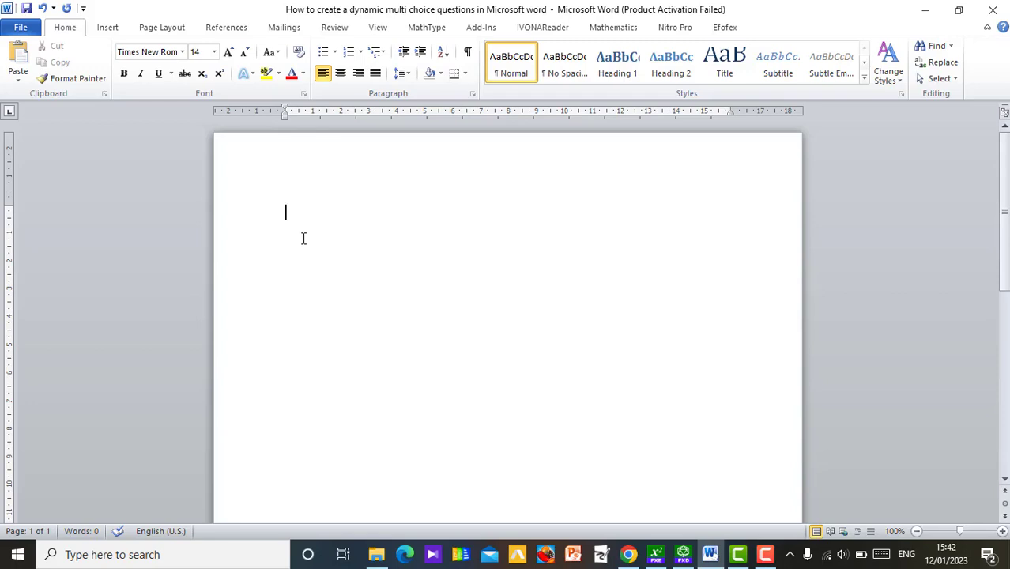
pyautogui.write('1. ')
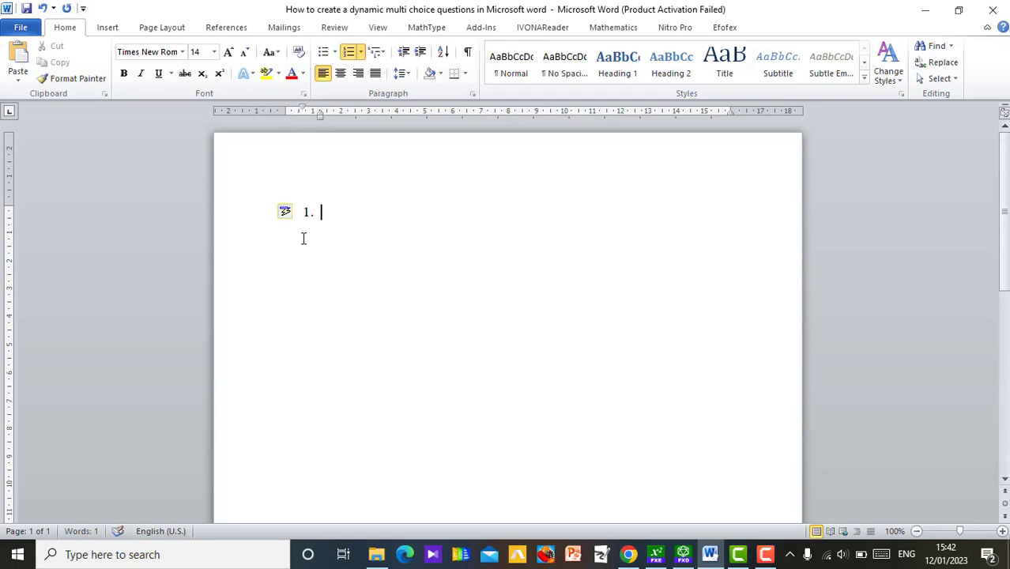
pyautogui.write('What is the q')
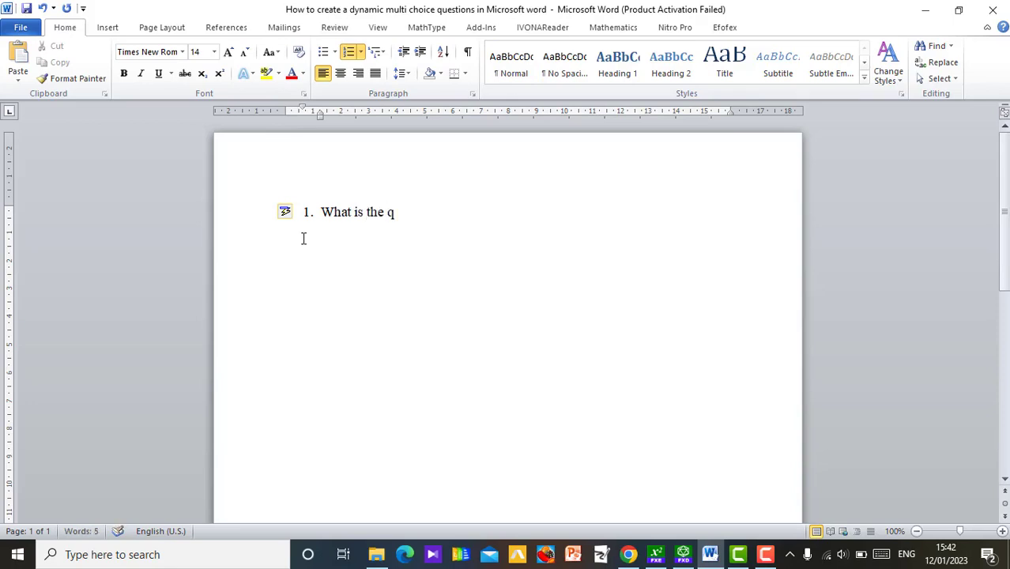
pyautogui.write('uare')
pyautogui.press('Left')
pyautogui.press('Left')
pyautogui.press('Left')
pyautogui.press('Left')
pyautogui.press('Left')
pyautogui.write('s')
pyautogui.press('Right')
pyautogui.press('Right')
pyautogui.press('Right')
pyautogui.press('Right')
pyautogui.press('Right')
pyautogui.write('root of')
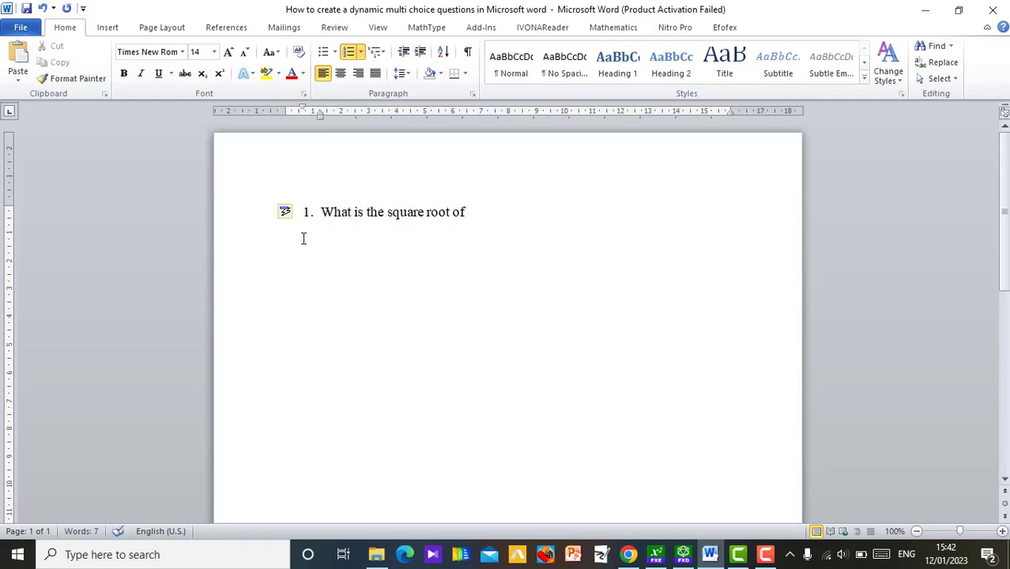
pyautogui.write(' 9?')
pyautogui.press('Return')
pyautogui.press('BackSpace')
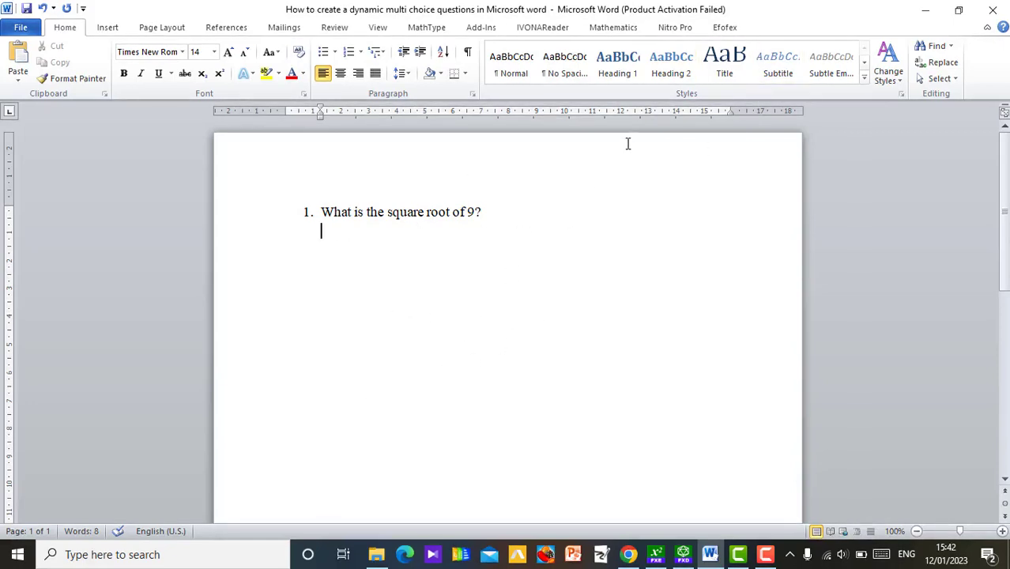
# Step: Insert a new FX Equation object from the Efofex add-in on the line below the question
pyautogui.click(723, 29)
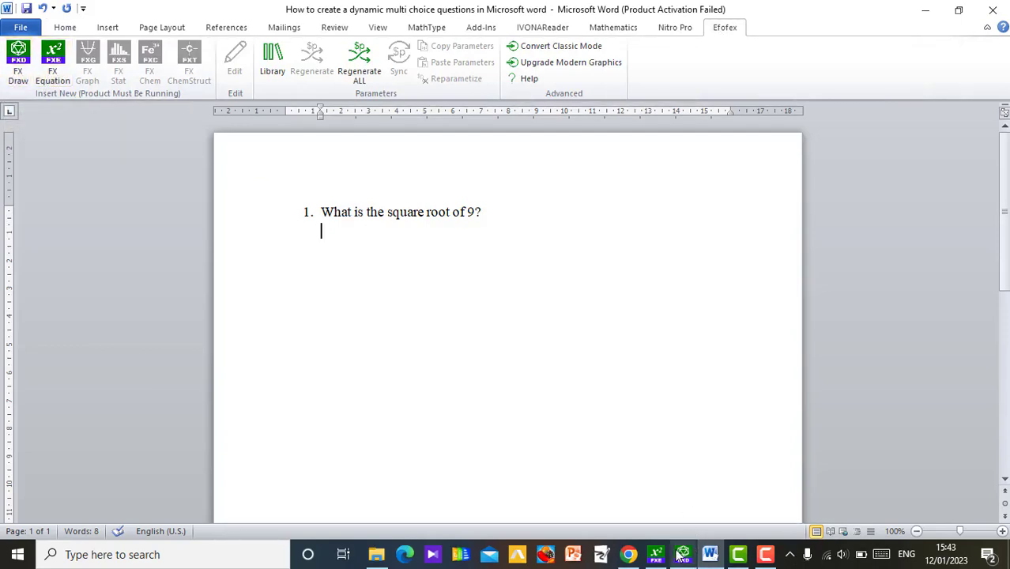
pyautogui.moveTo(665, 558)
pyautogui.moveTo(653, 490)
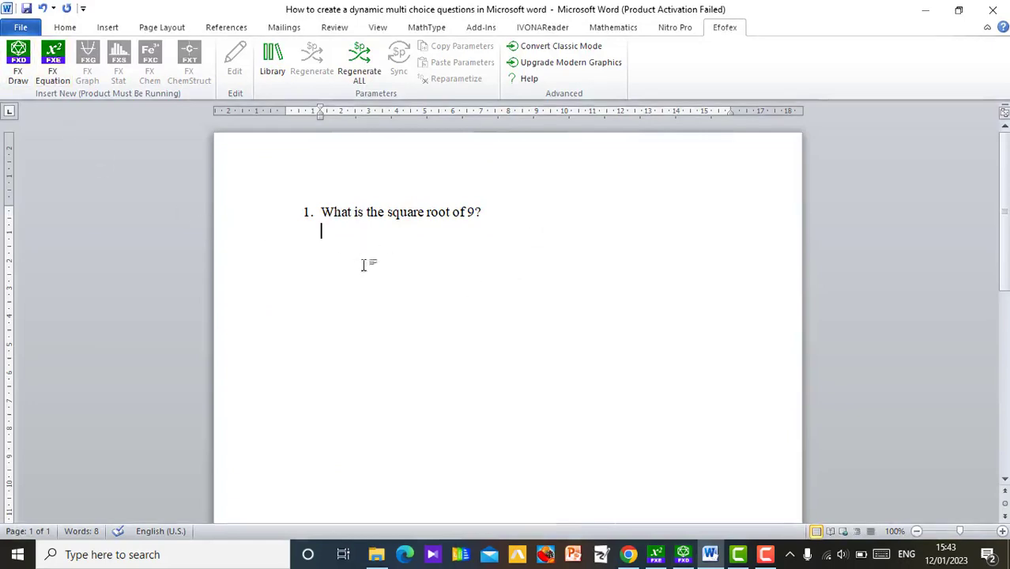
pyautogui.click(52, 71)
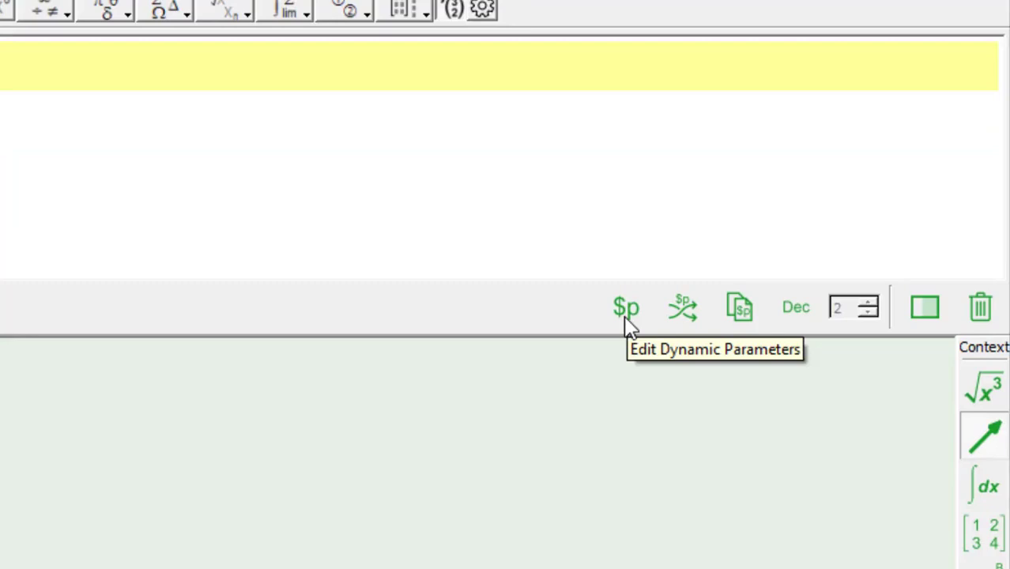
# Step: Define the dynamic parameter $a=(3,9,1,4) for the equation
pyautogui.click(626, 316)
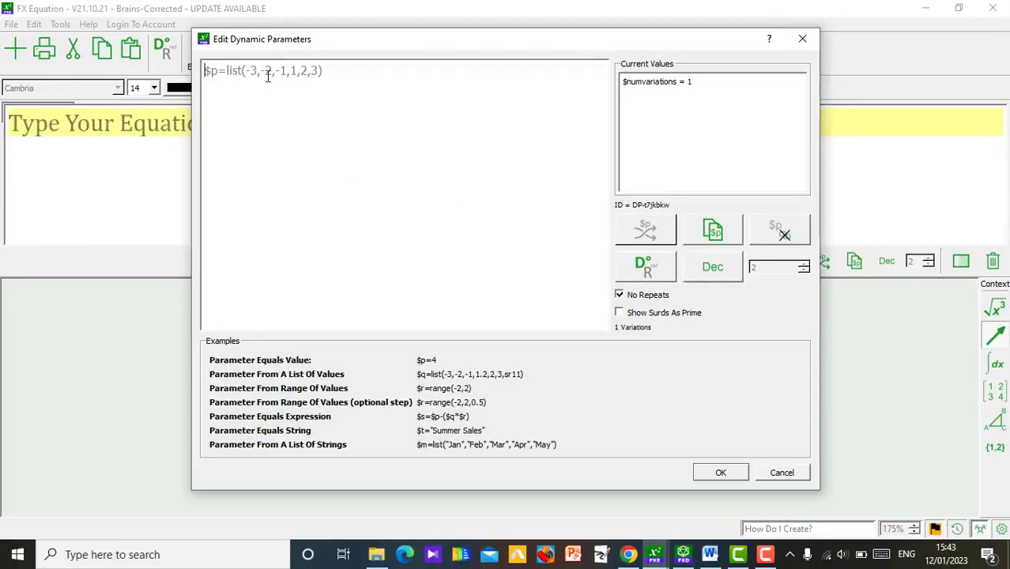
pyautogui.write('$')
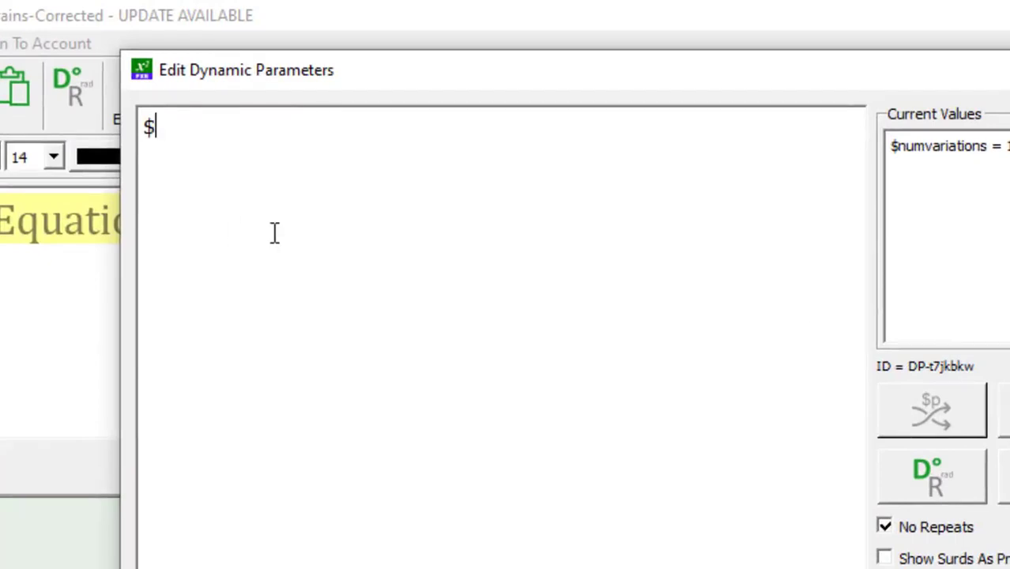
pyautogui.write('a=')
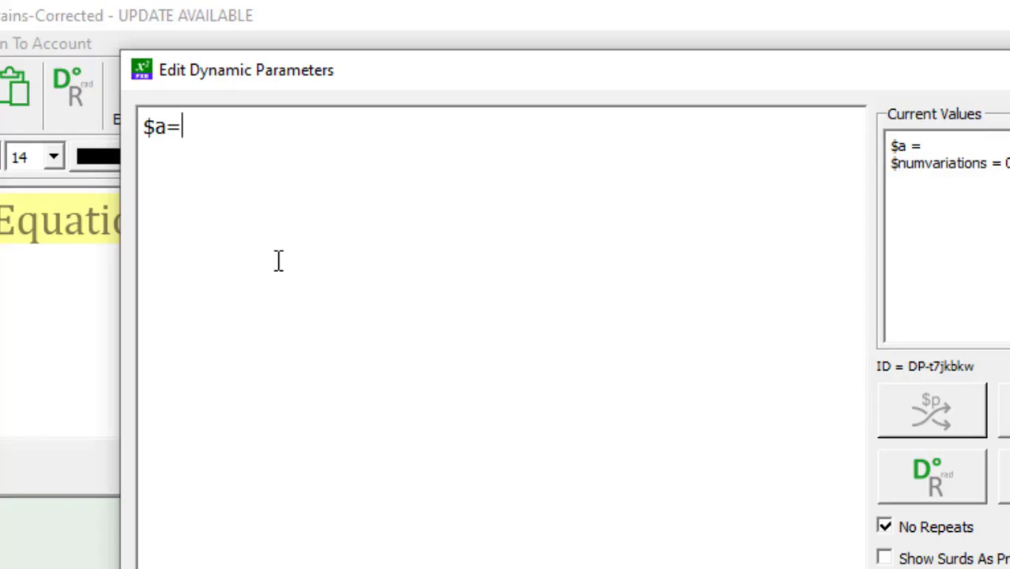
pyautogui.write('()')
pyautogui.press('Left')
pyautogui.write('3,')
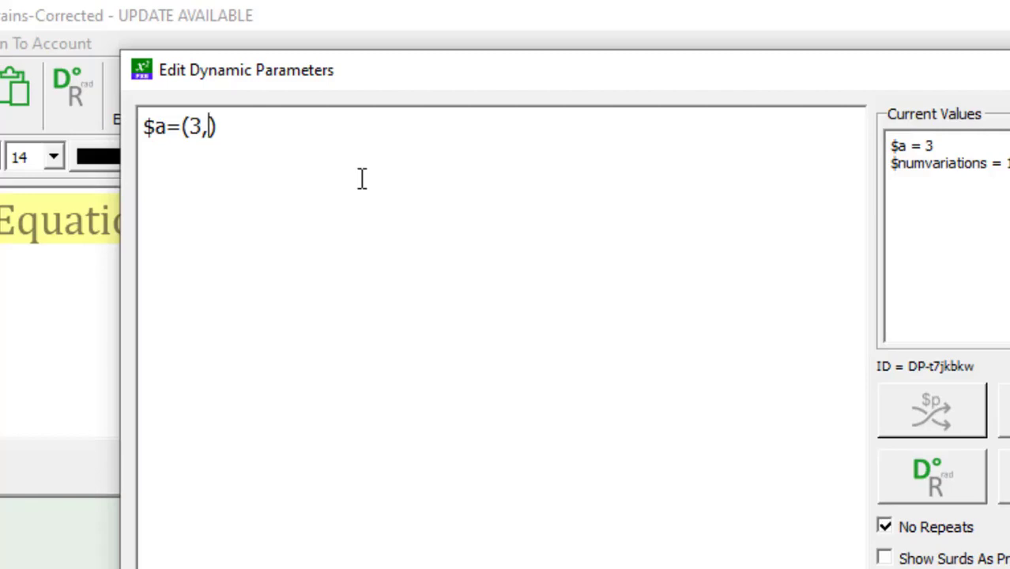
pyautogui.write('9')
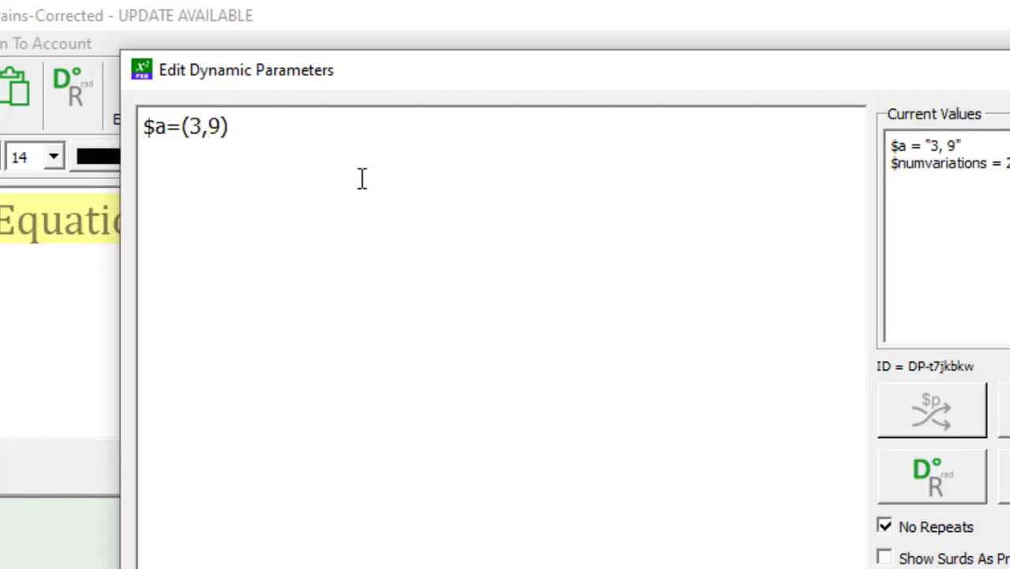
pyautogui.write(',1')
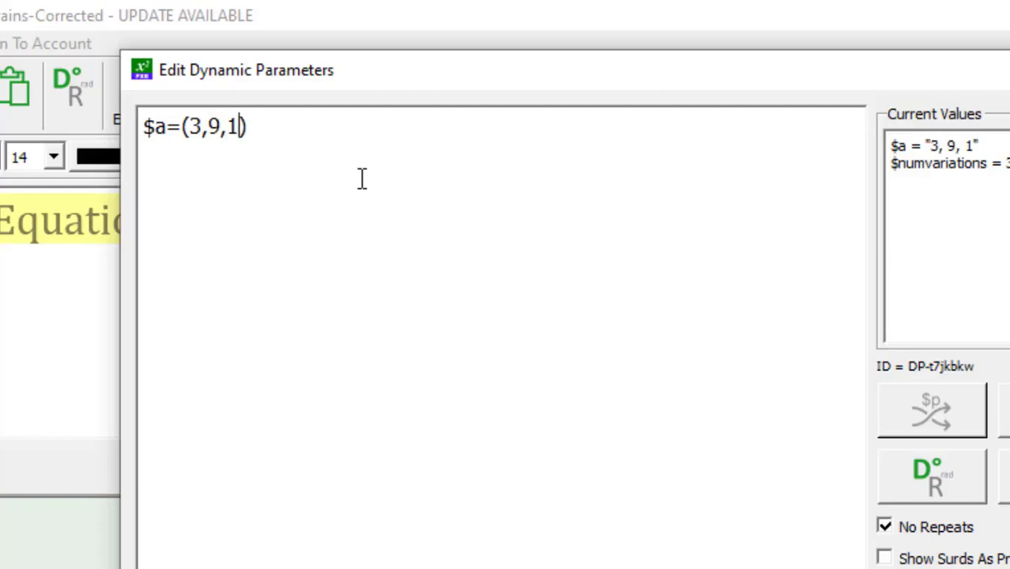
pyautogui.write(',4')
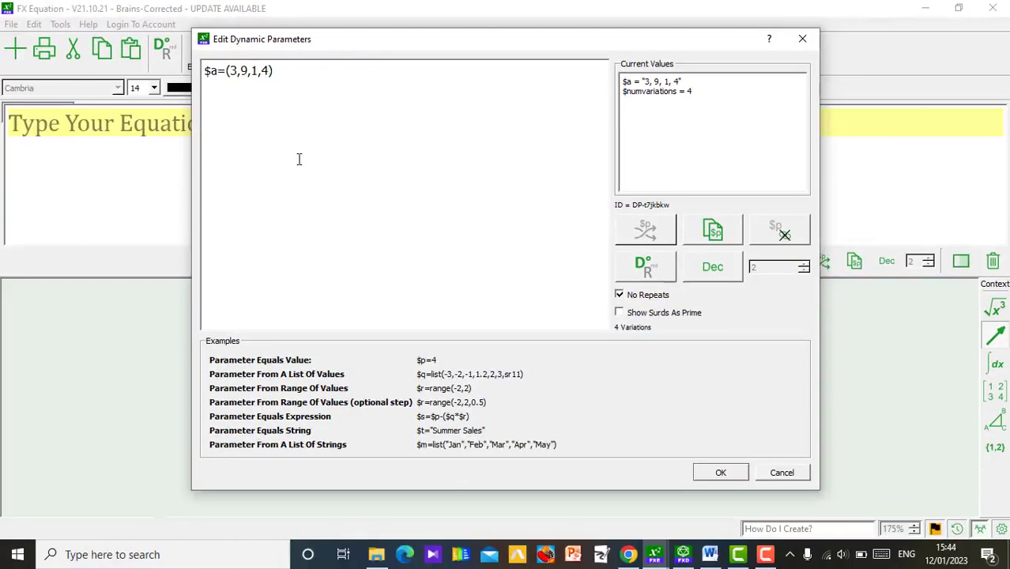
pyautogui.click(719, 474)
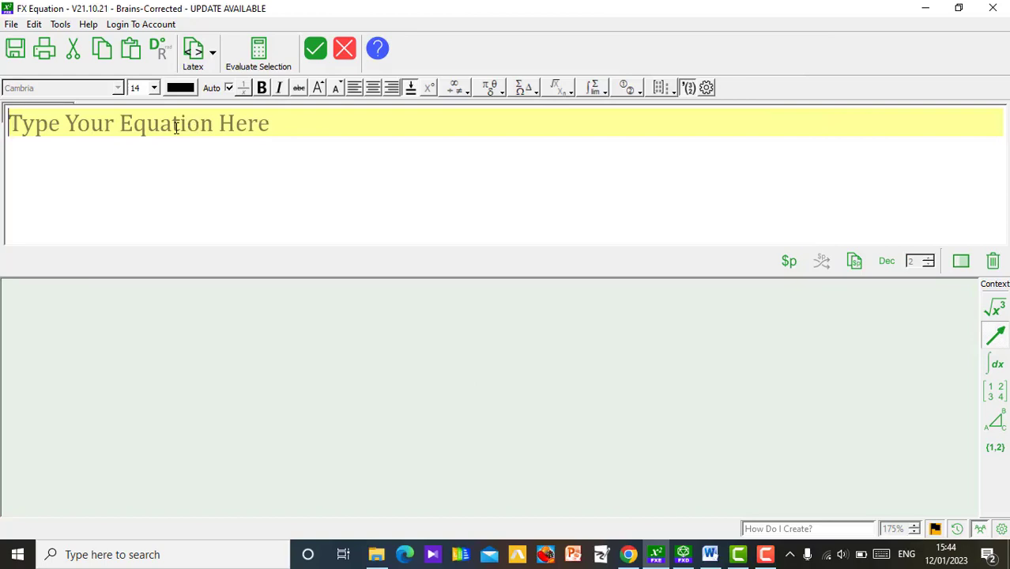
# Step: Enter the first answer option as "A. $a[1]" and review the values defined for $a
pyautogui.write('A. ')
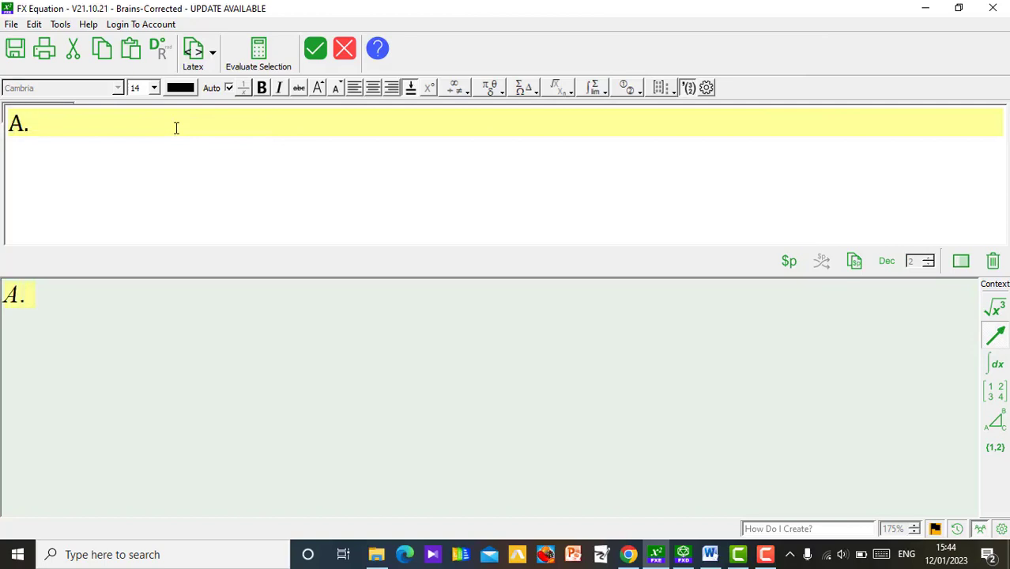
pyautogui.write('$a')
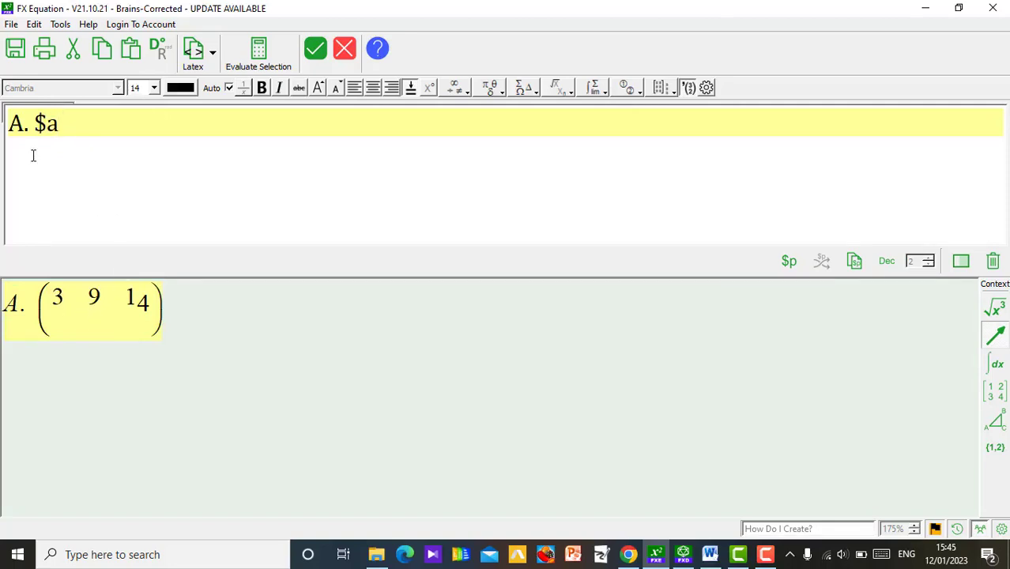
pyautogui.write('[]')
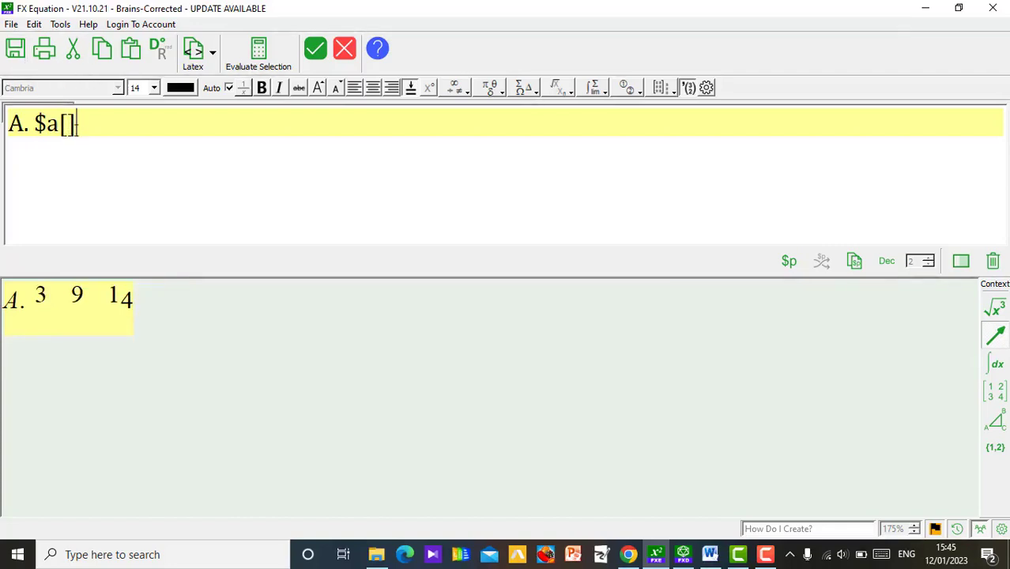
pyautogui.write('1')
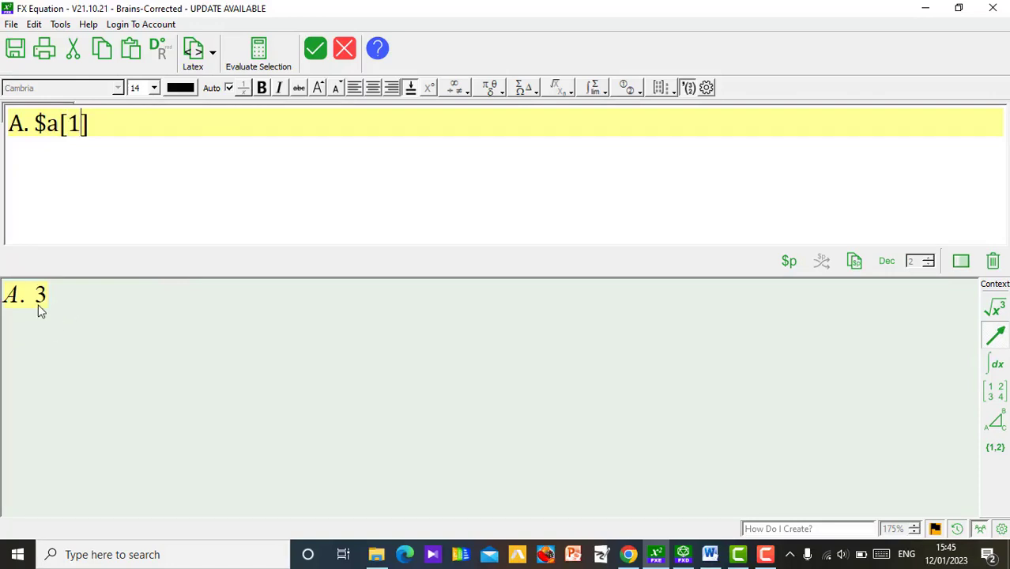
pyautogui.press('Left')
pyautogui.click(789, 261)
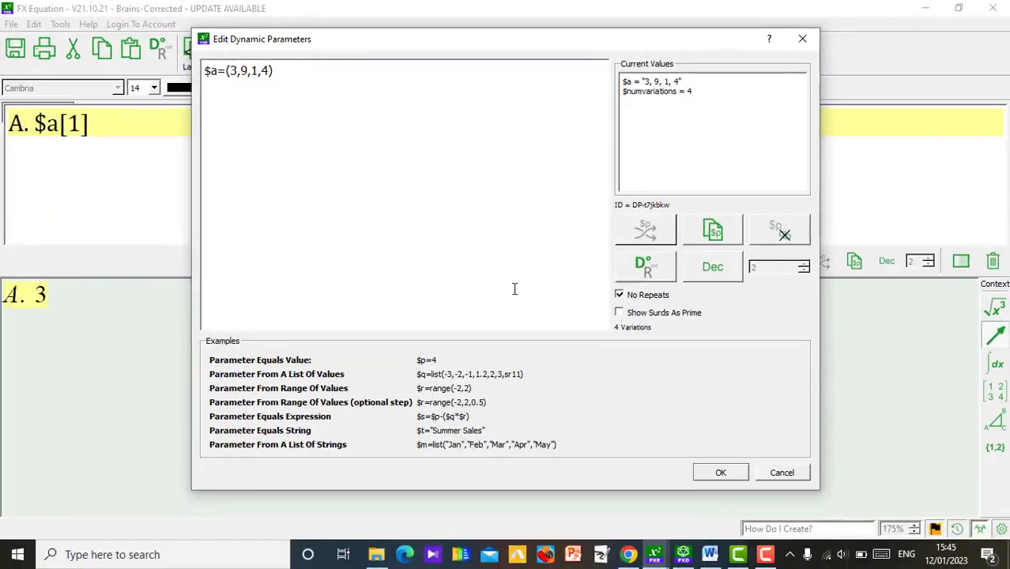
pyautogui.click(735, 474)
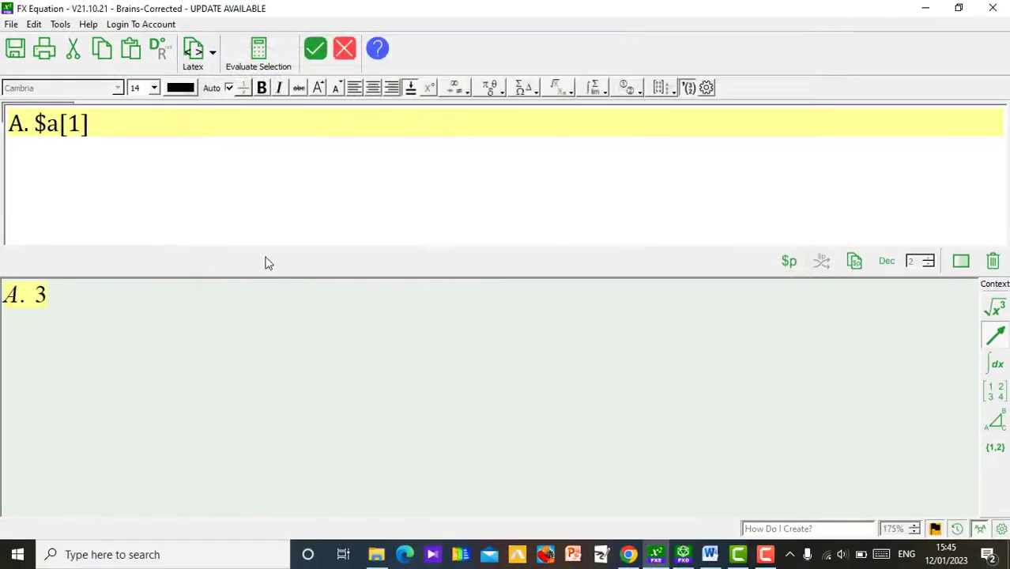
# Step: Add the second answer option on a new line as "B. $a[2]"
pyautogui.press('Return')
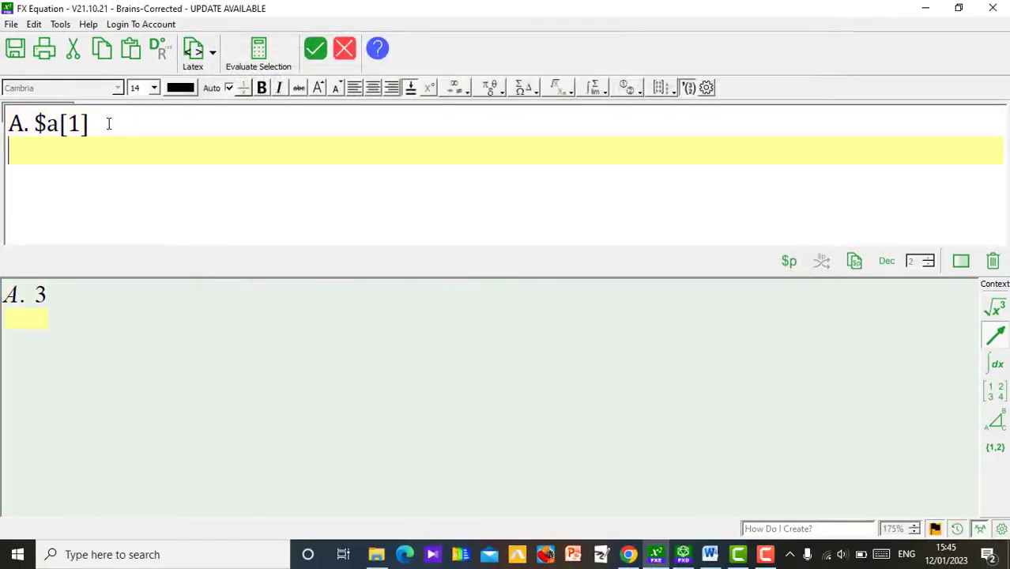
pyautogui.write('B. $a')
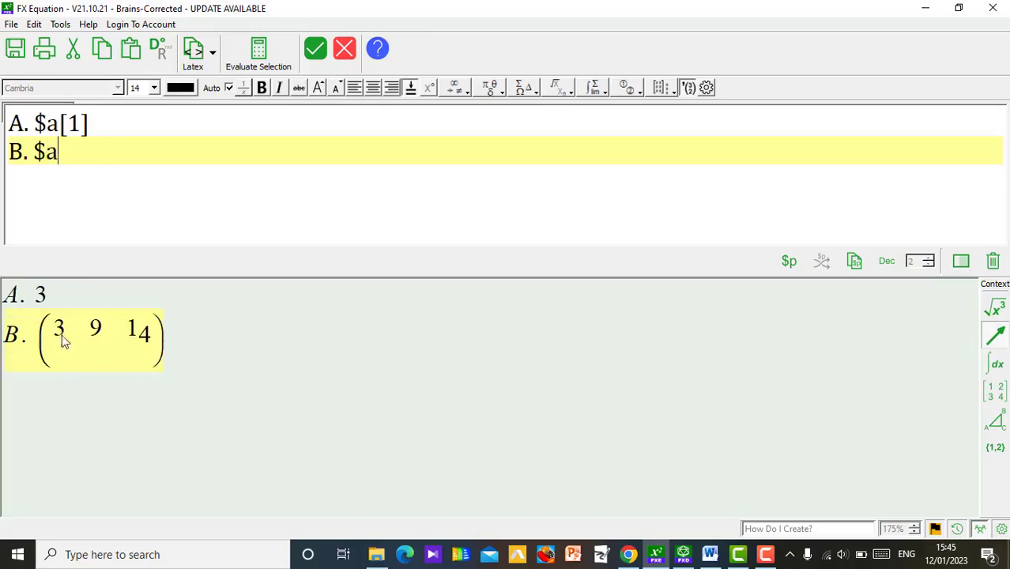
pyautogui.write('[]')
pyautogui.write('2')
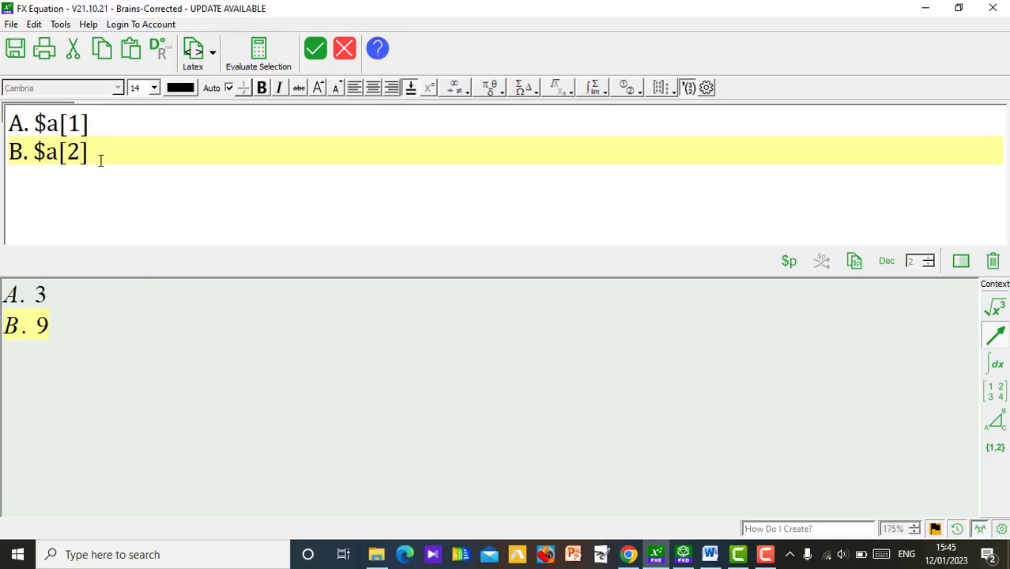
# Step: Add the third answer option on a new line as "C. $a[3]"
pyautogui.press('Return')
pyautogui.write('C')
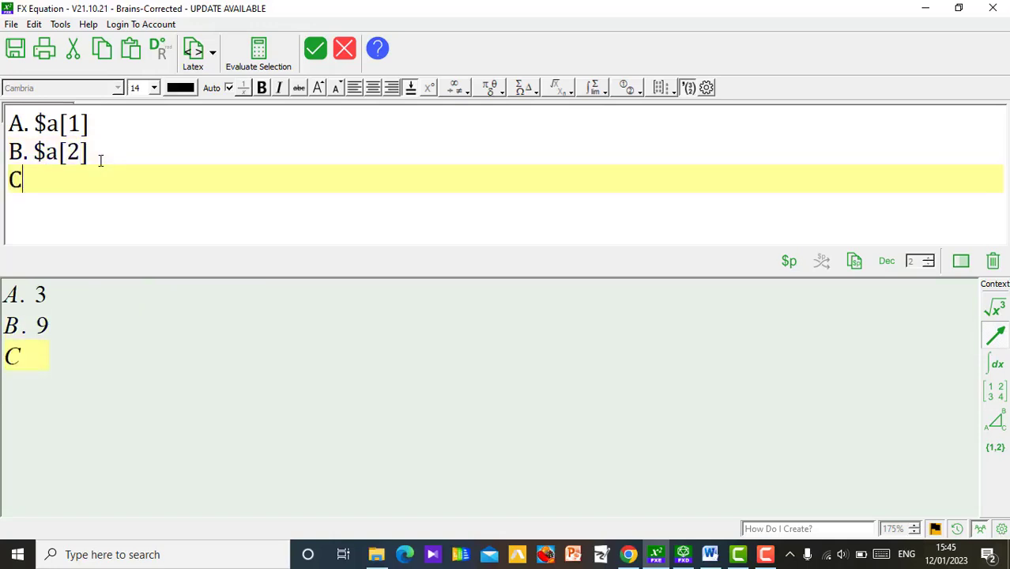
pyautogui.write('. $aa')
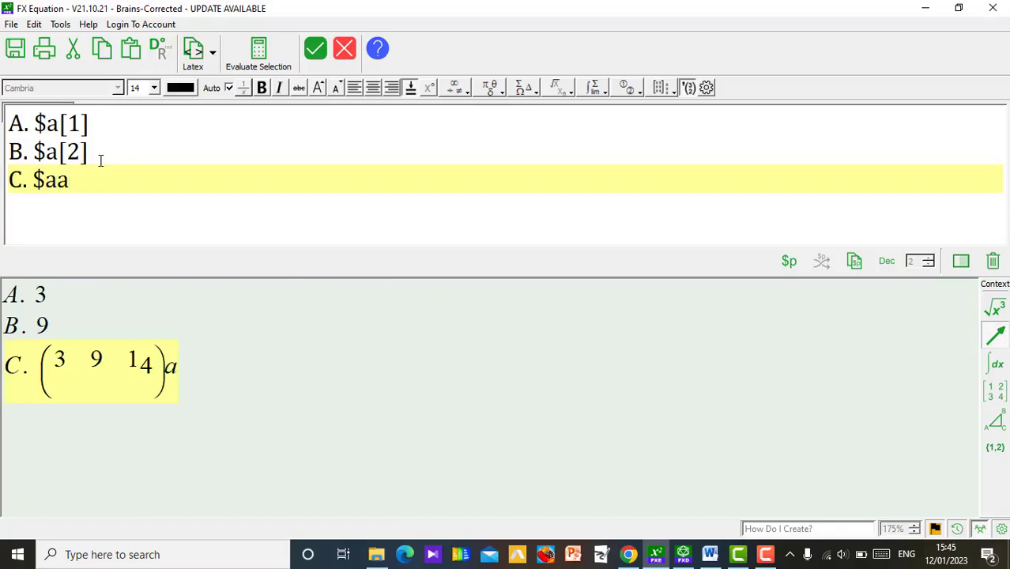
pyautogui.write('[]')
pyautogui.write('3')
pyautogui.press('BackSpace')
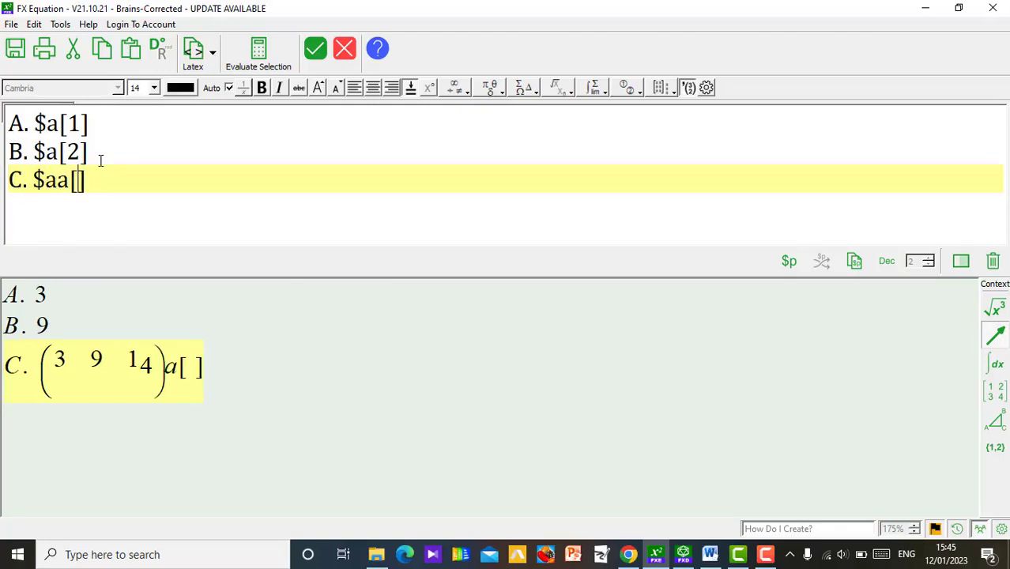
pyautogui.write('3')
pyautogui.press('BackSpace')
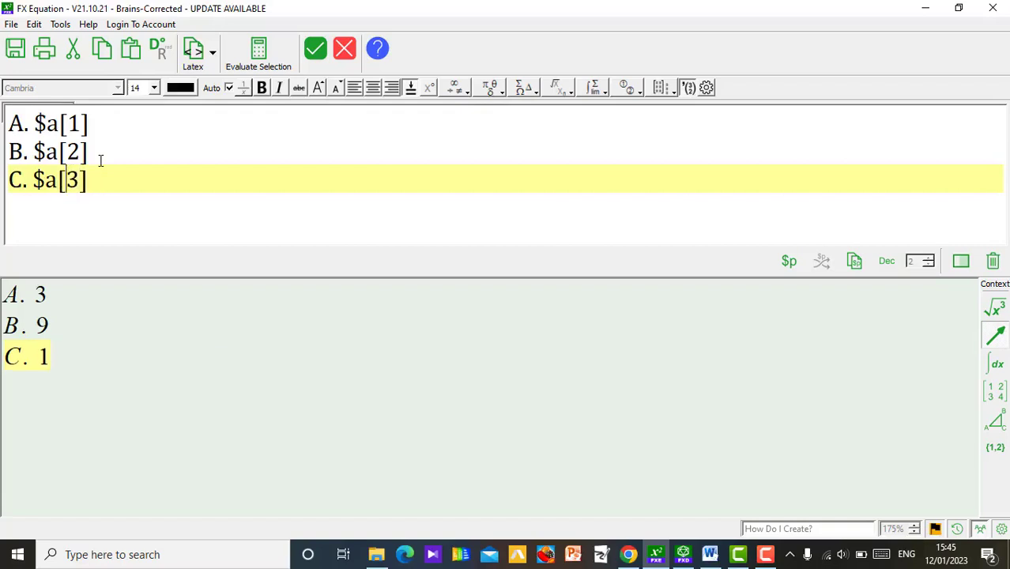
# Step: Add the fourth answer option as "D. $a[4]" and place the completed equation in the Word document
pyautogui.press('Return')
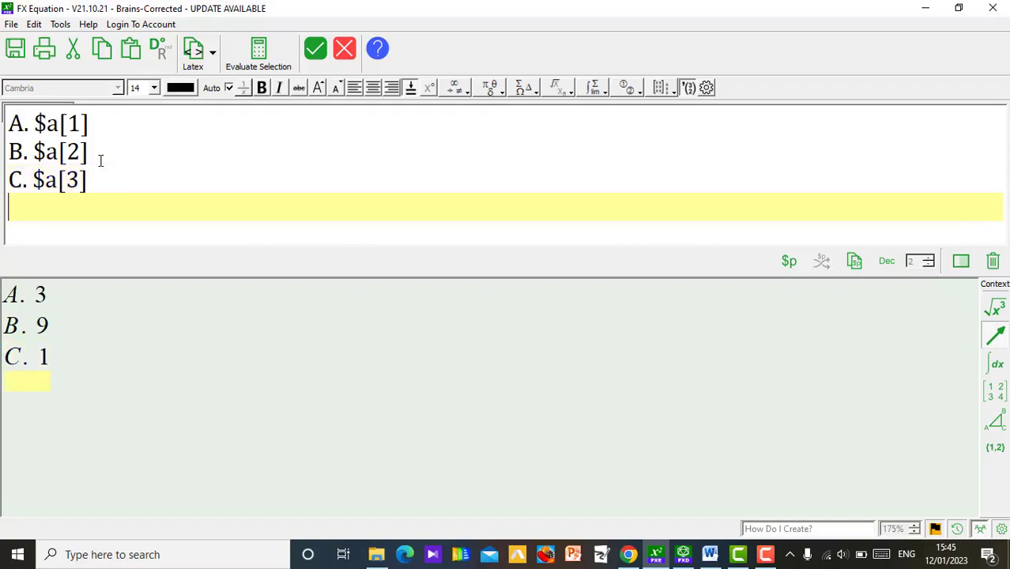
pyautogui.write('D. $a')
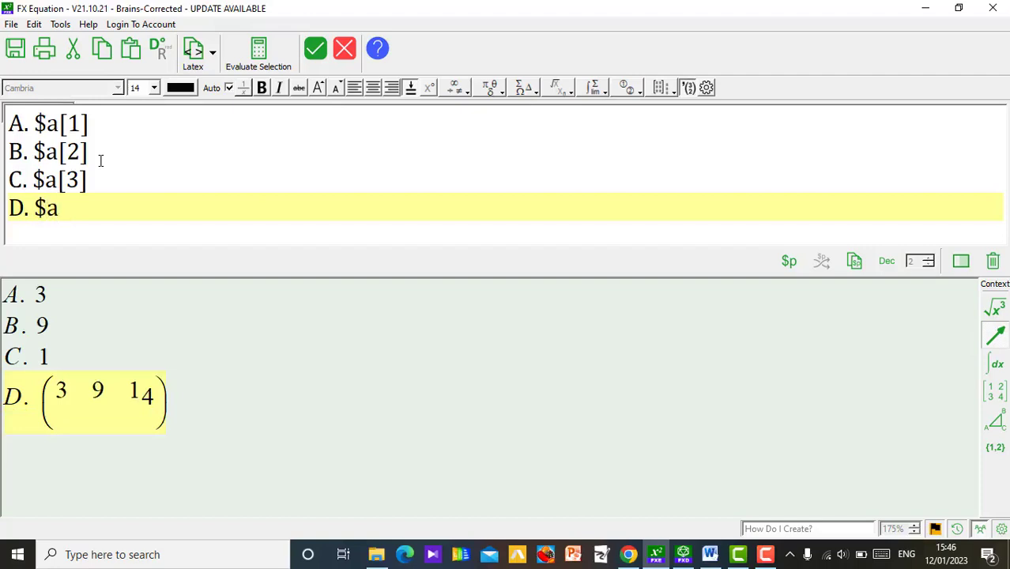
pyautogui.write('[]')
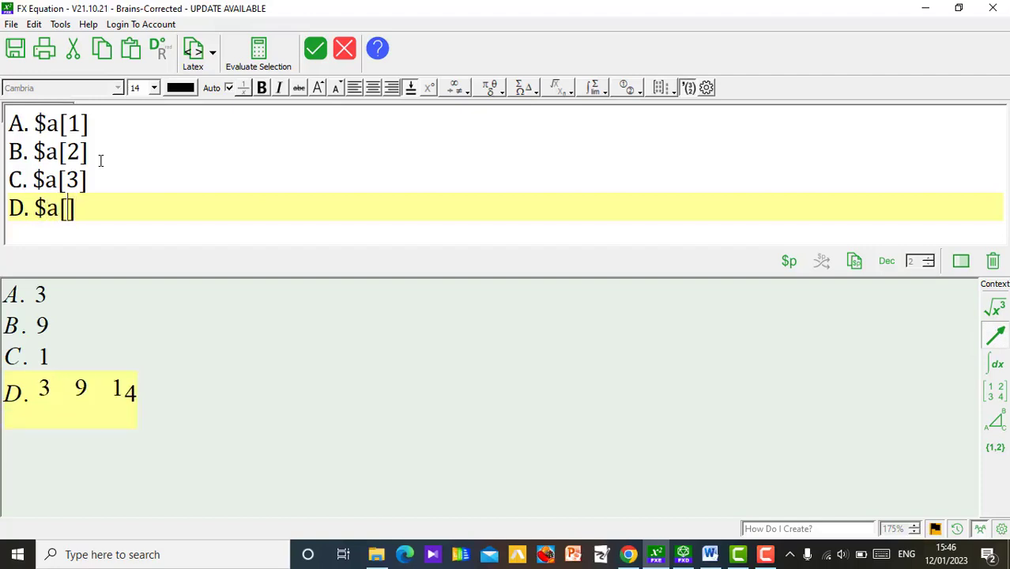
pyautogui.write('4')
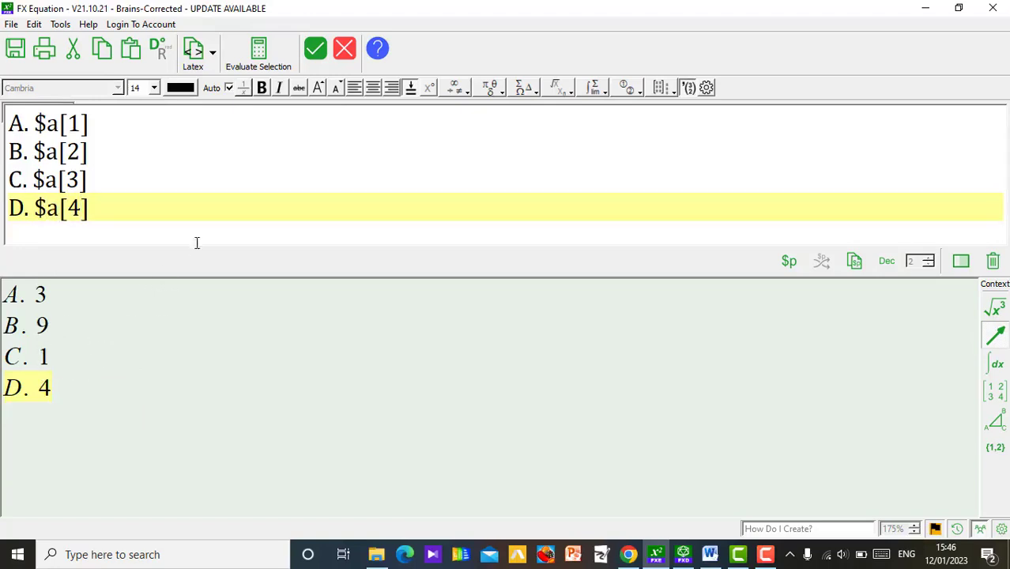
pyautogui.click(314, 60)
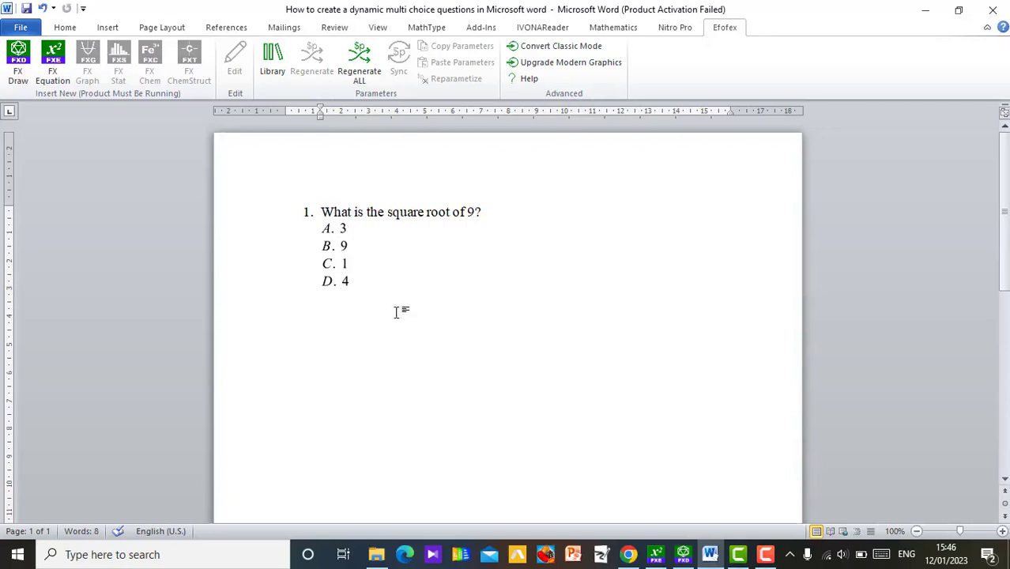
# Step: Select the inserted answer options and try to regenerate all dynamic parameters in the document
pyautogui.click(340, 263)
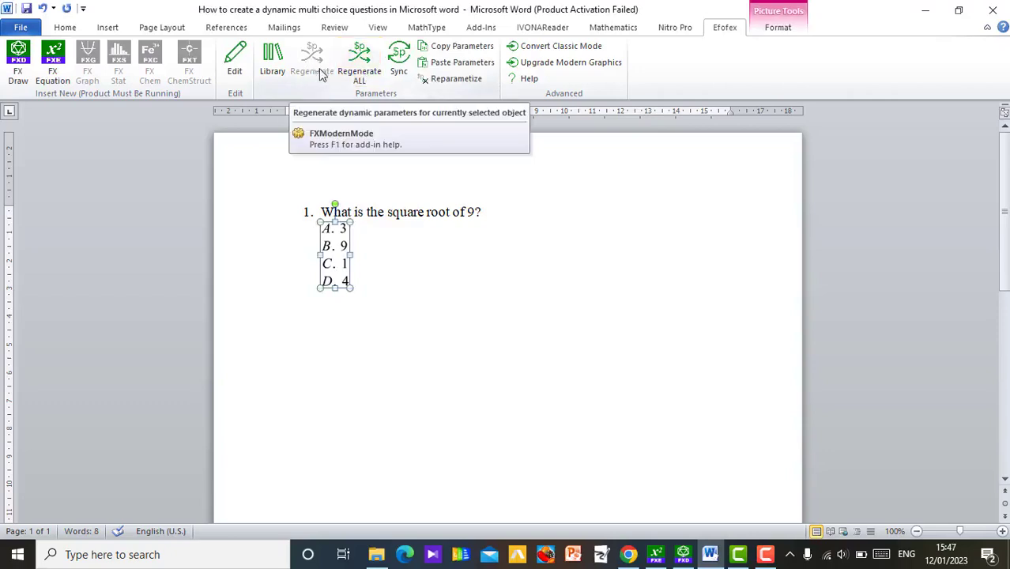
pyautogui.click(360, 63)
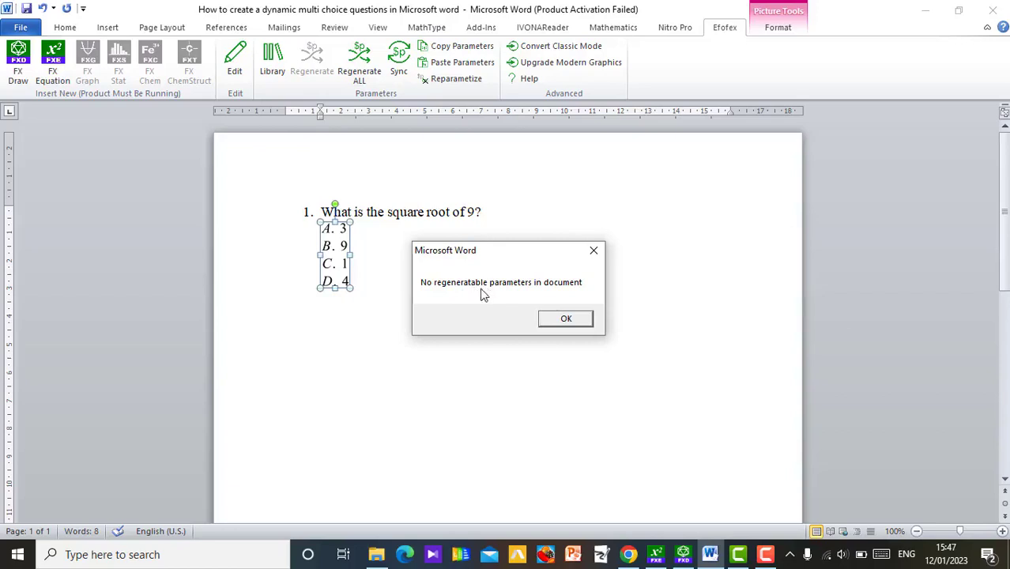
# Step: Reopen the answer options equation for editing and change its dynamic parameter definition to "$a=multi(3,9,1,4)"
pyautogui.click(565, 320)
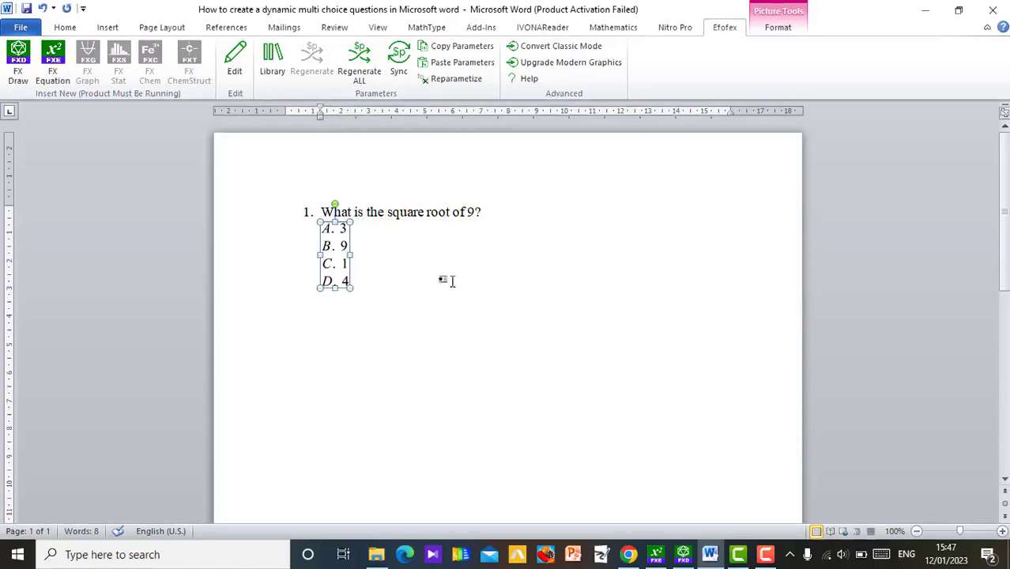
pyautogui.click(432, 312)
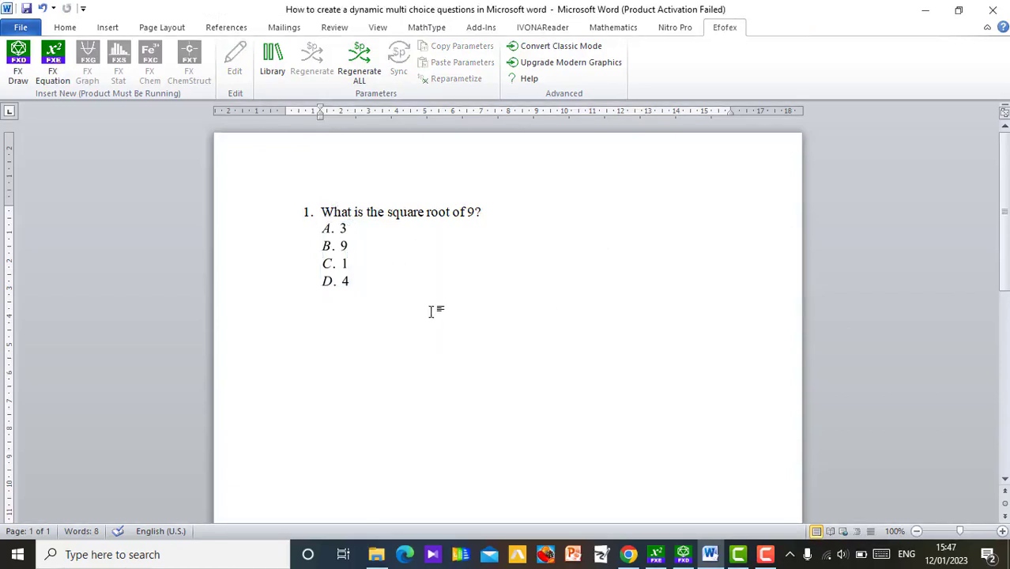
pyautogui.click(334, 272)
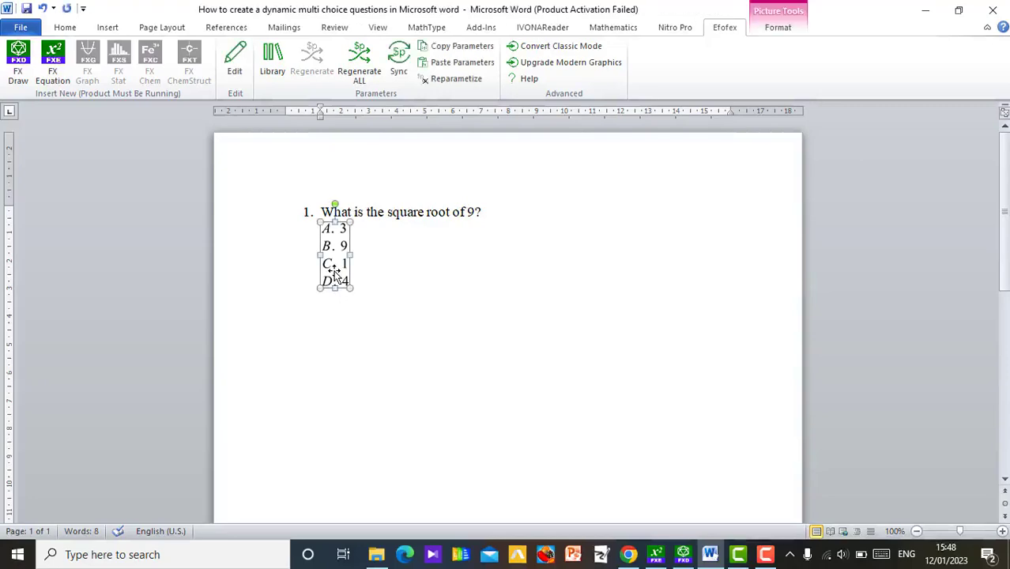
pyautogui.click(234, 73)
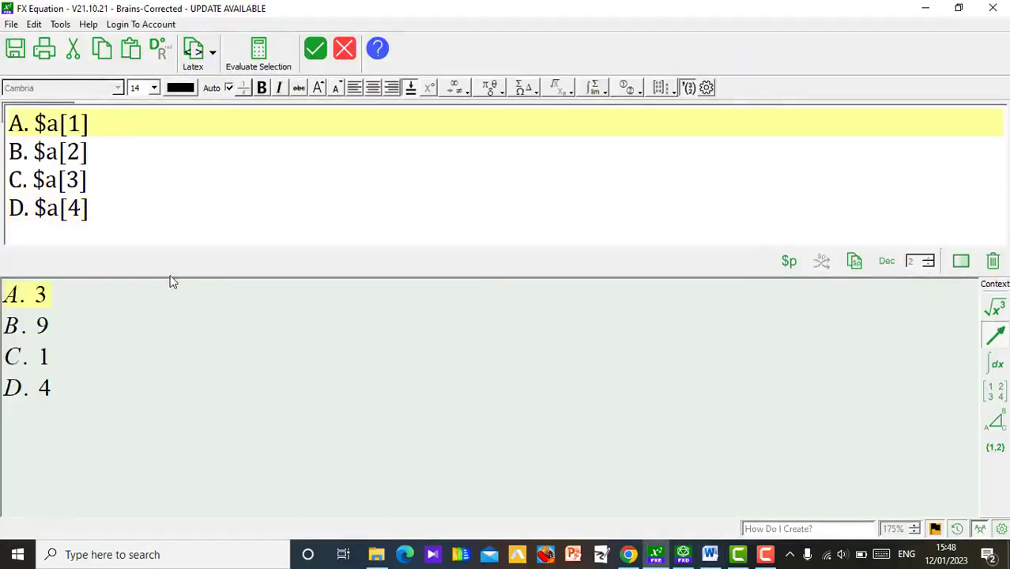
pyautogui.click(789, 261)
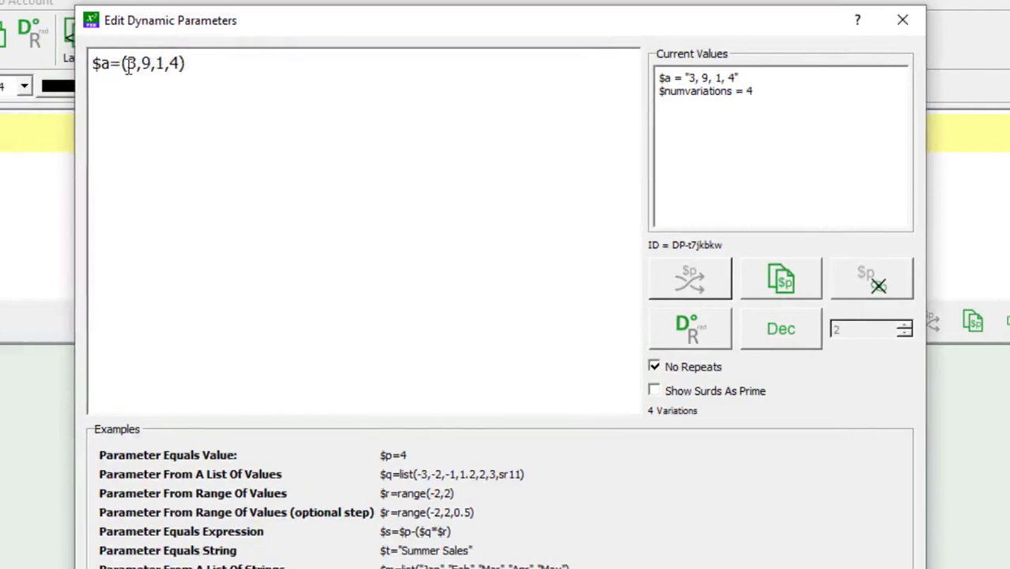
pyautogui.write('multi')
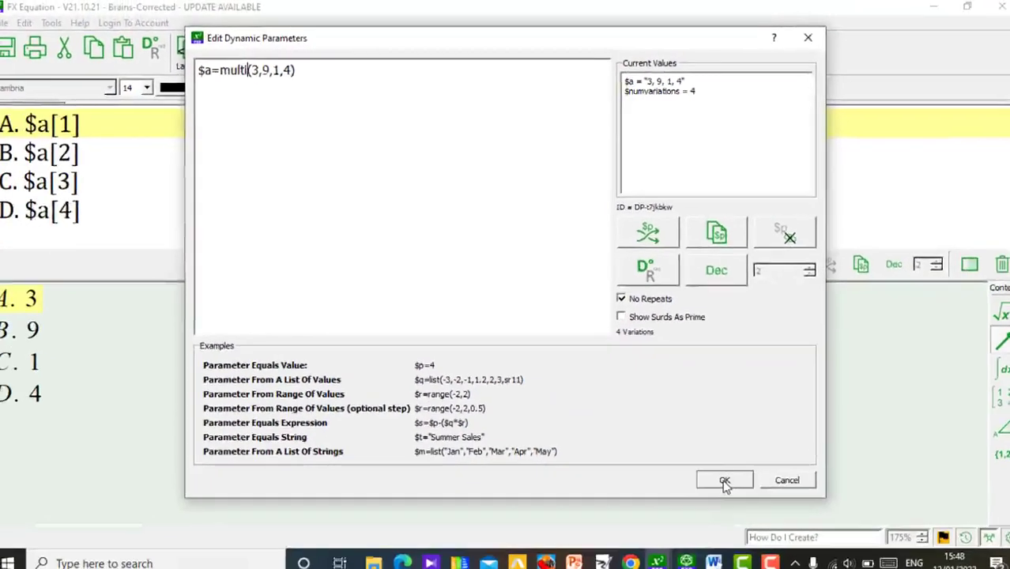
pyautogui.click(776, 568)
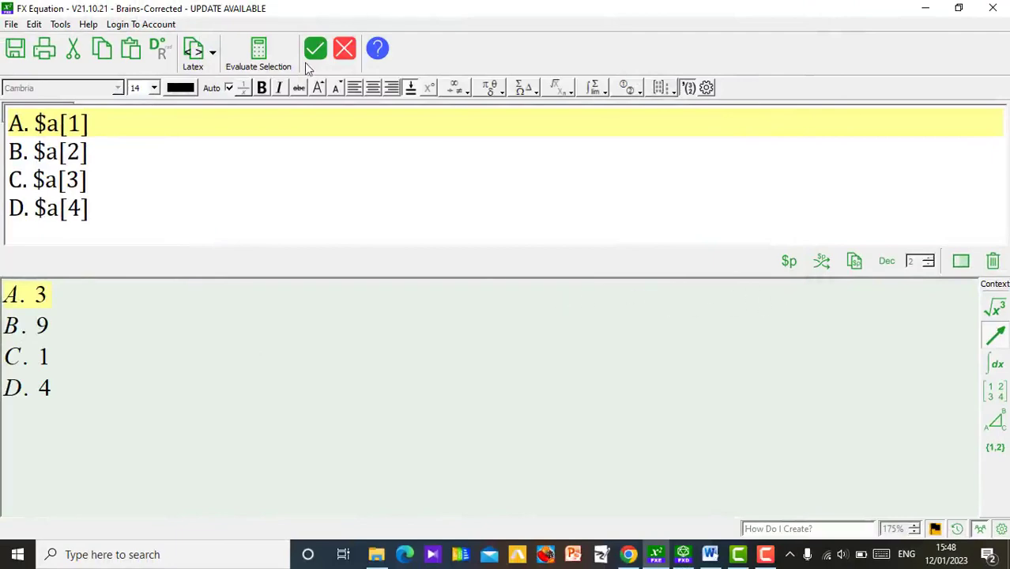
# Step: Regenerate the equation's parameters three times in FX Equation and update the answer options in the Word document
pyautogui.click(345, 48)
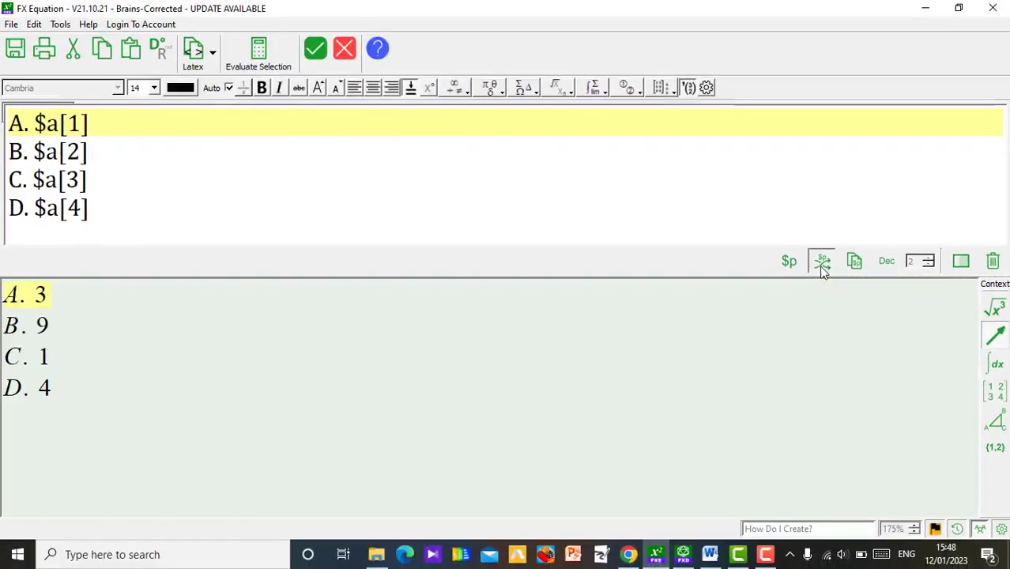
pyautogui.click(821, 263)
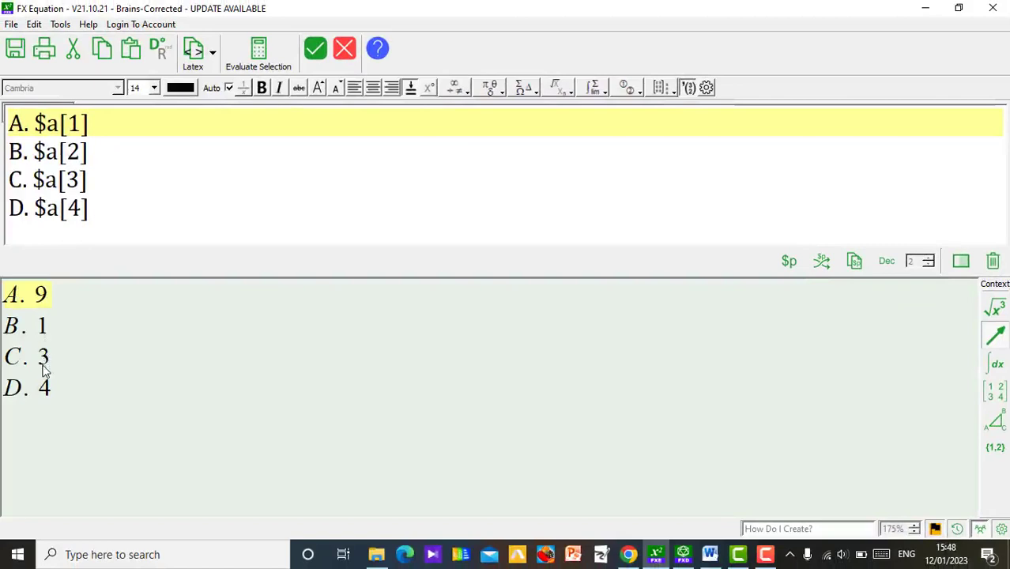
pyautogui.click(822, 263)
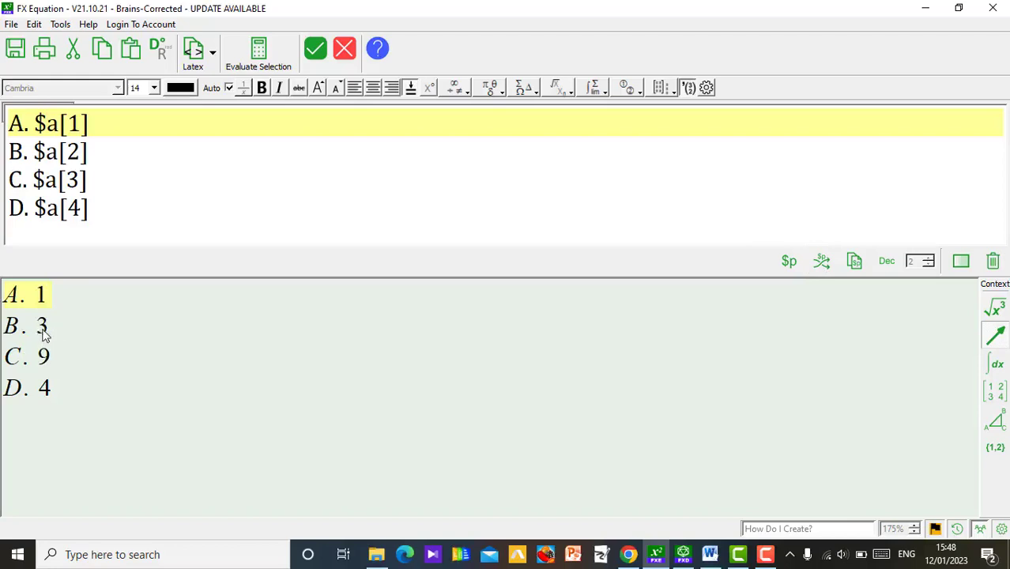
pyautogui.click(822, 263)
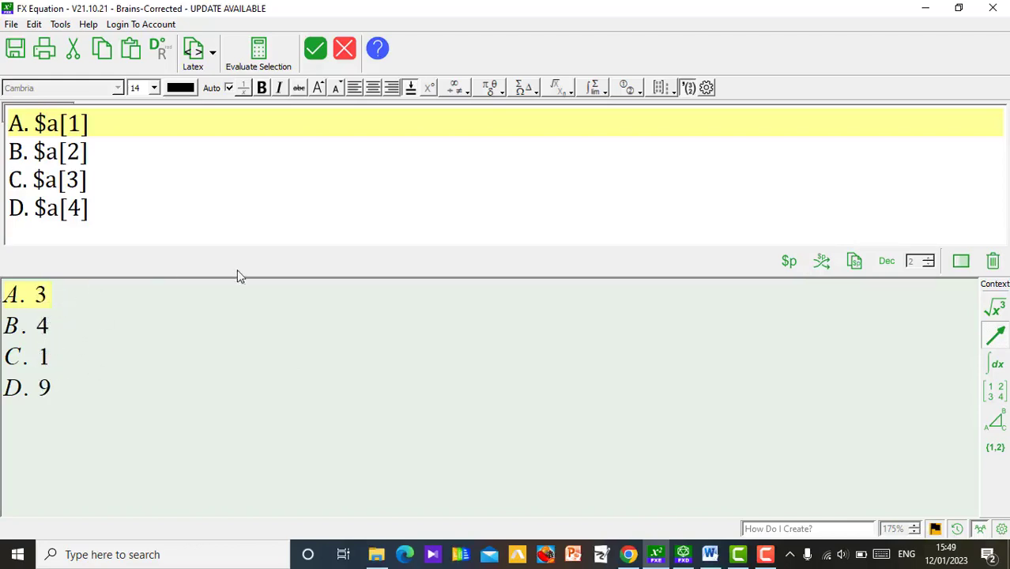
pyautogui.click(316, 49)
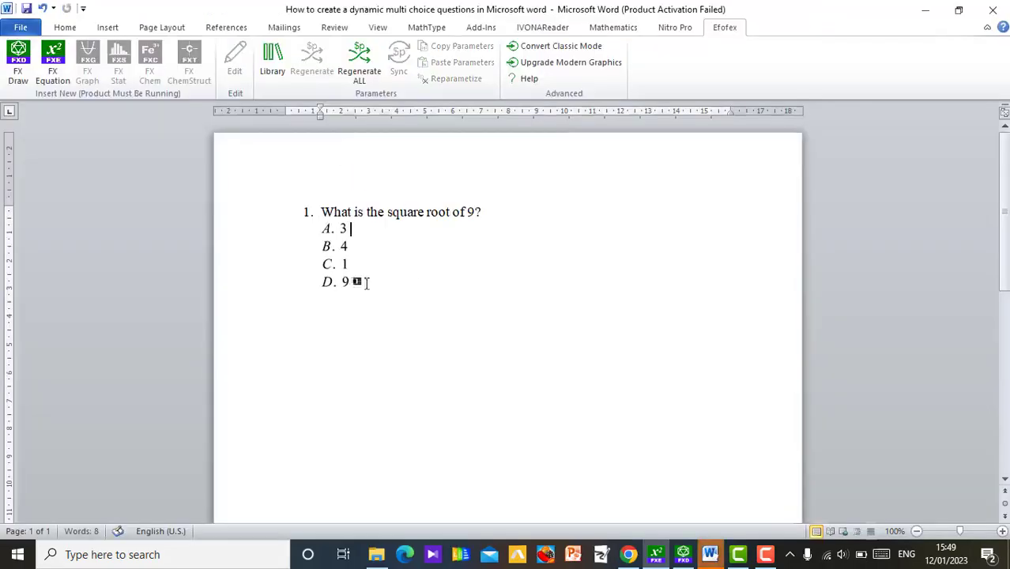
# Step: Select the answer options in the document and regenerate their parameters twice
pyautogui.click(399, 231)
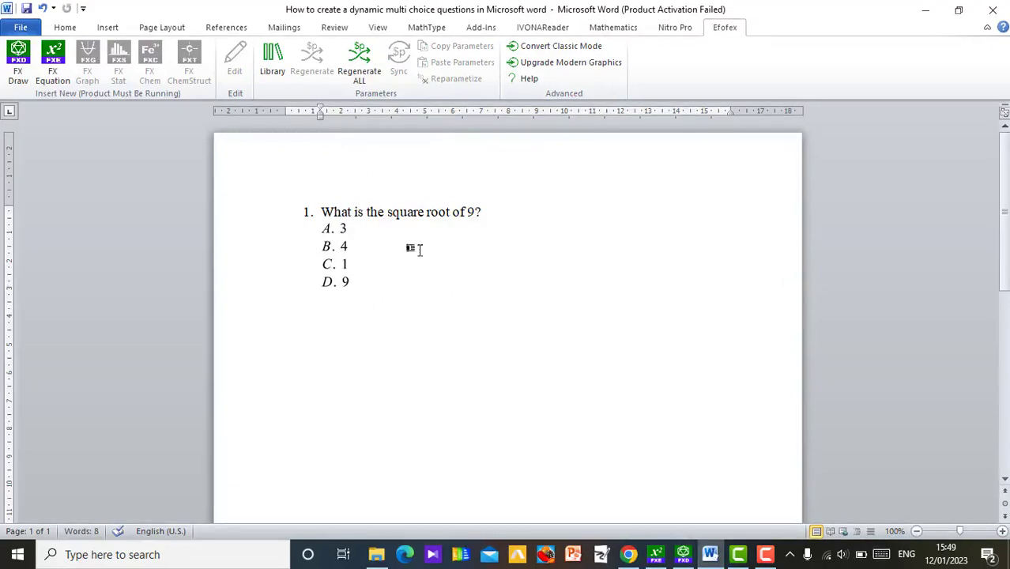
pyautogui.click(330, 261)
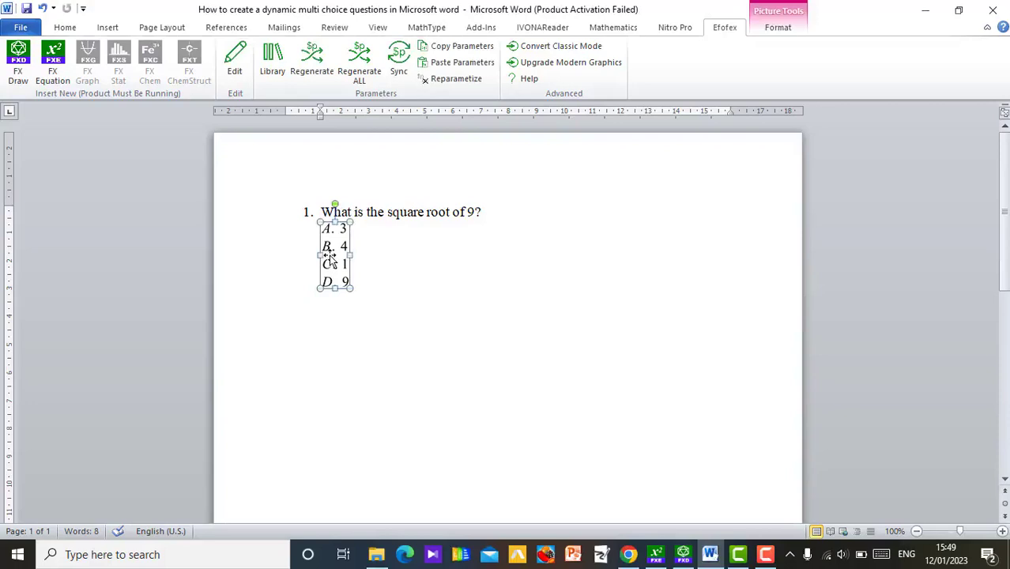
pyautogui.click(320, 74)
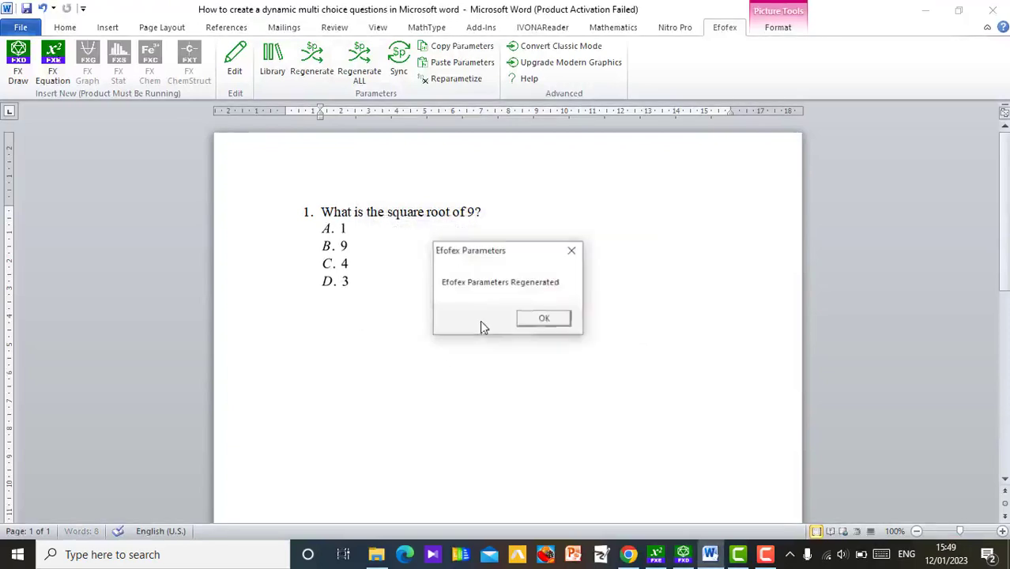
pyautogui.click(535, 319)
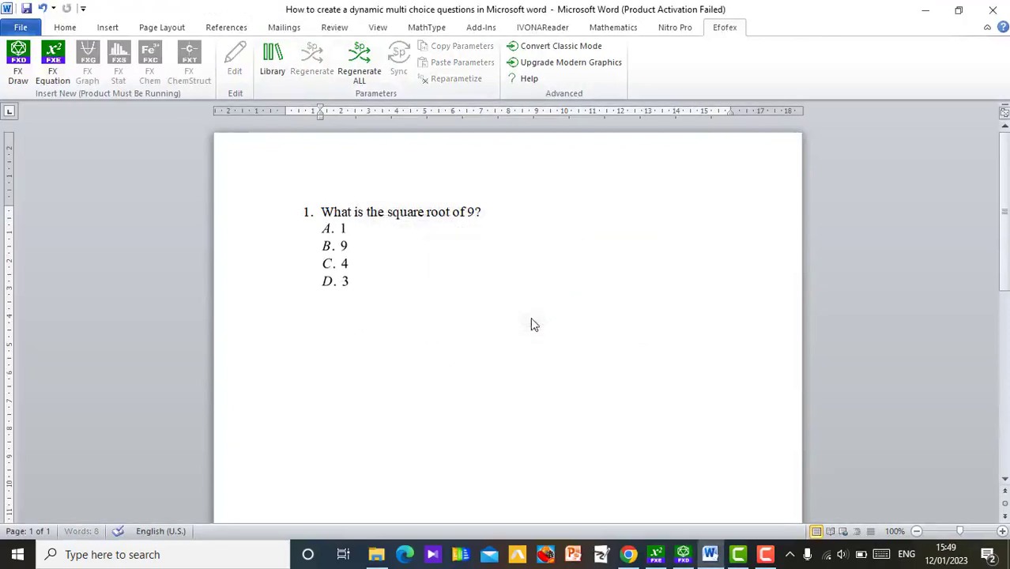
pyautogui.click(337, 265)
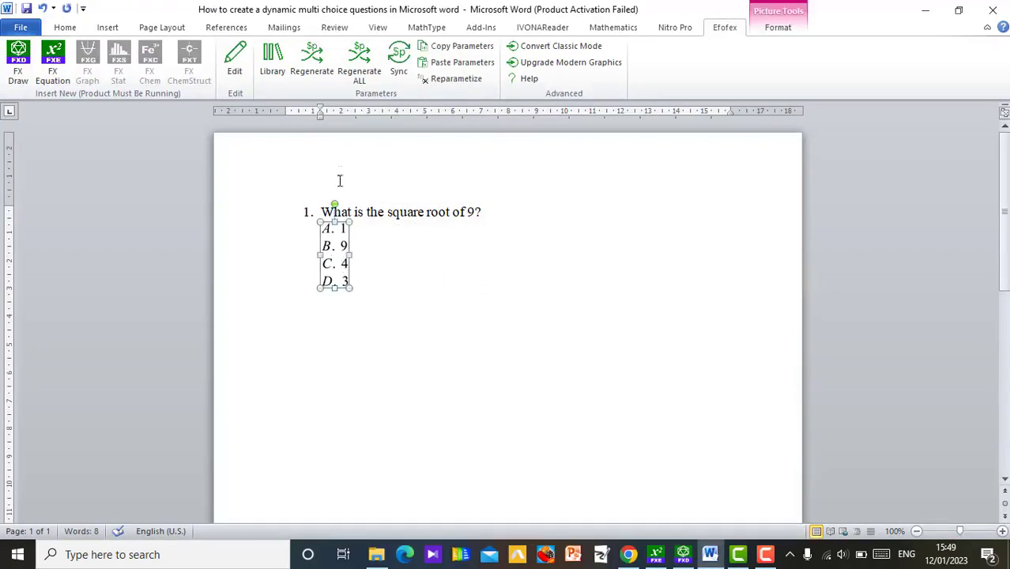
pyautogui.click(310, 73)
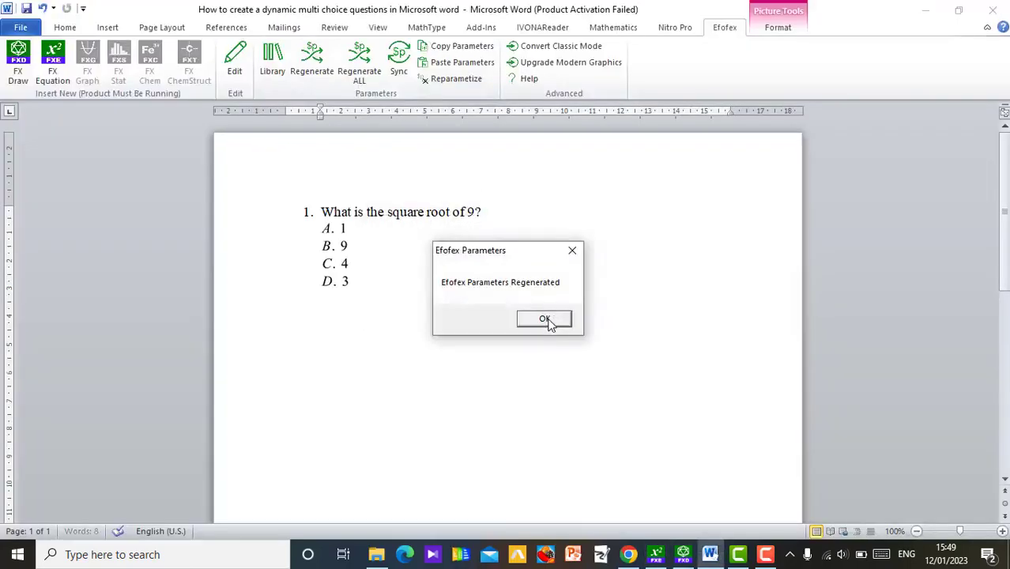
pyautogui.click(545, 320)
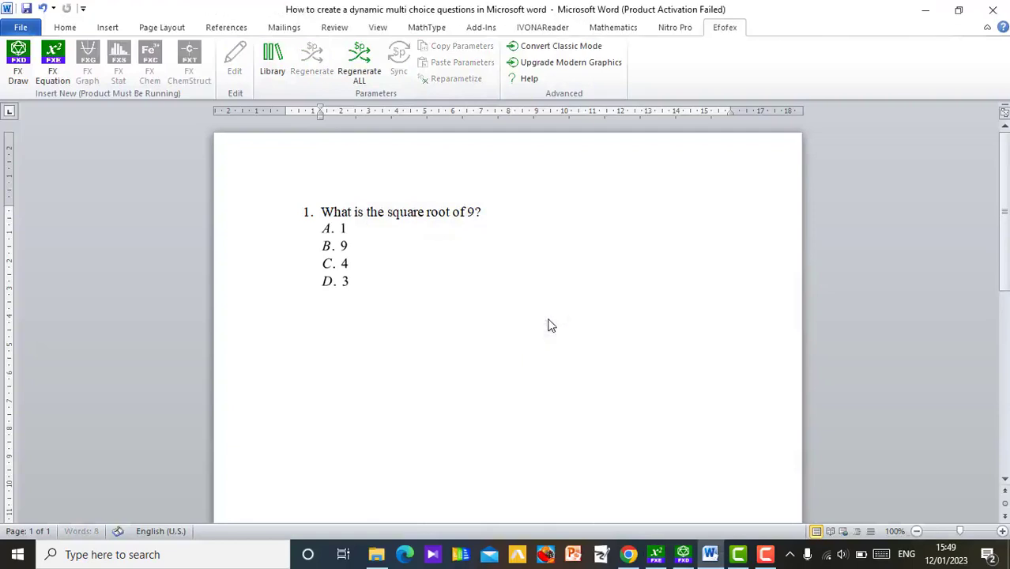
# Step: Open the answer options equation for editing, return it to the document, and regenerate its parameters two more times
pyautogui.doubleClick(347, 278)
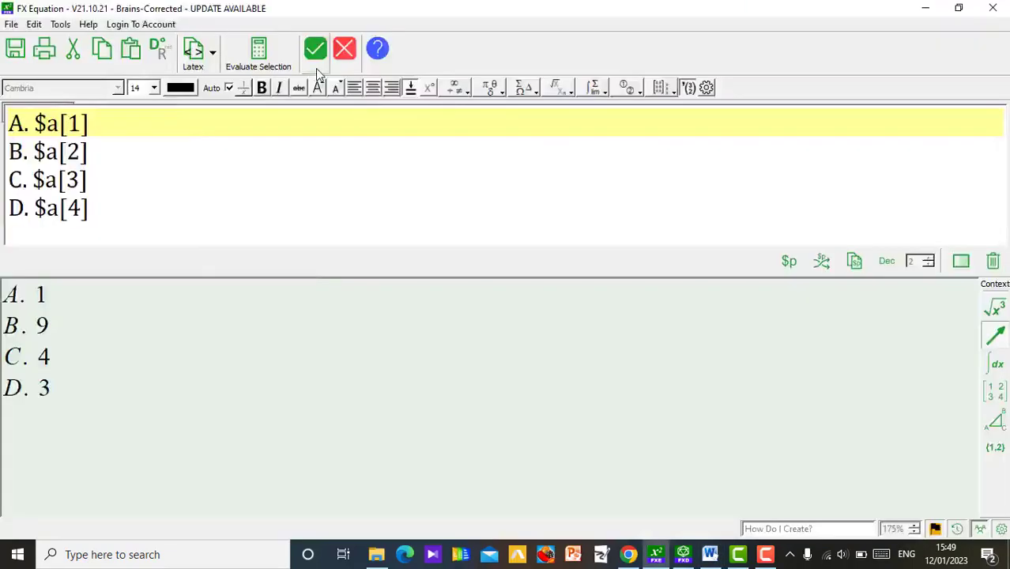
pyautogui.click(315, 64)
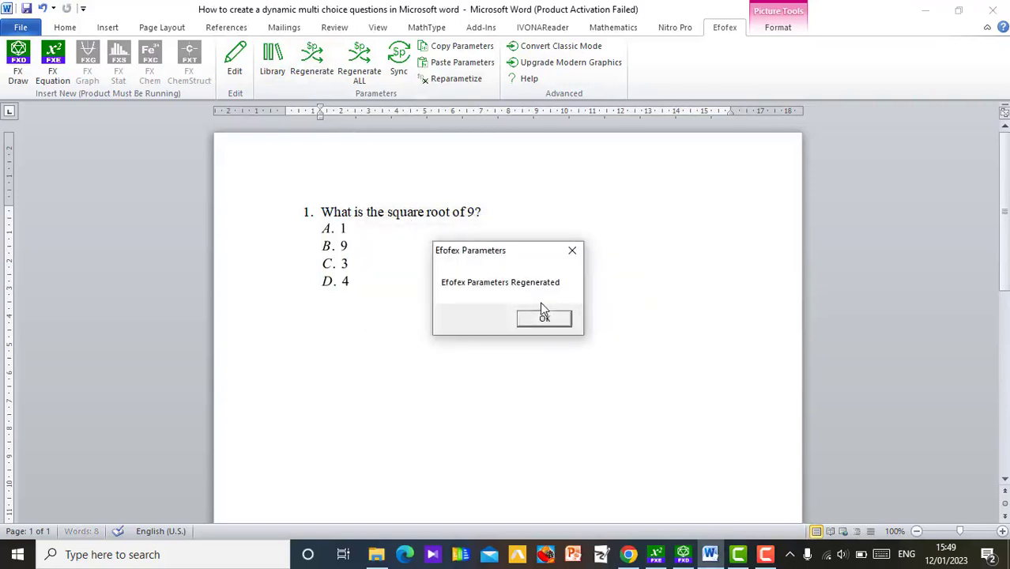
pyautogui.click(544, 320)
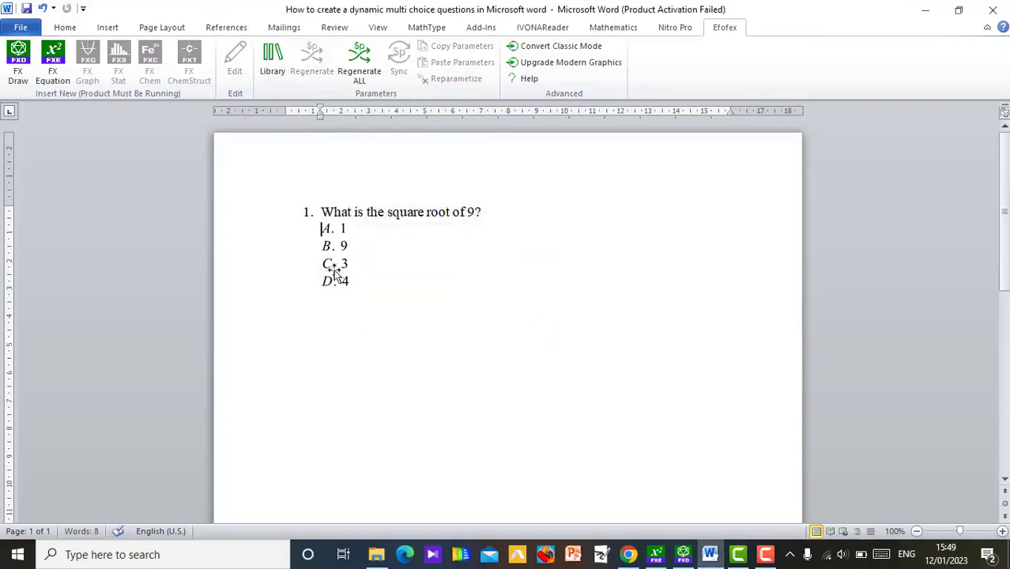
pyautogui.doubleClick(344, 273)
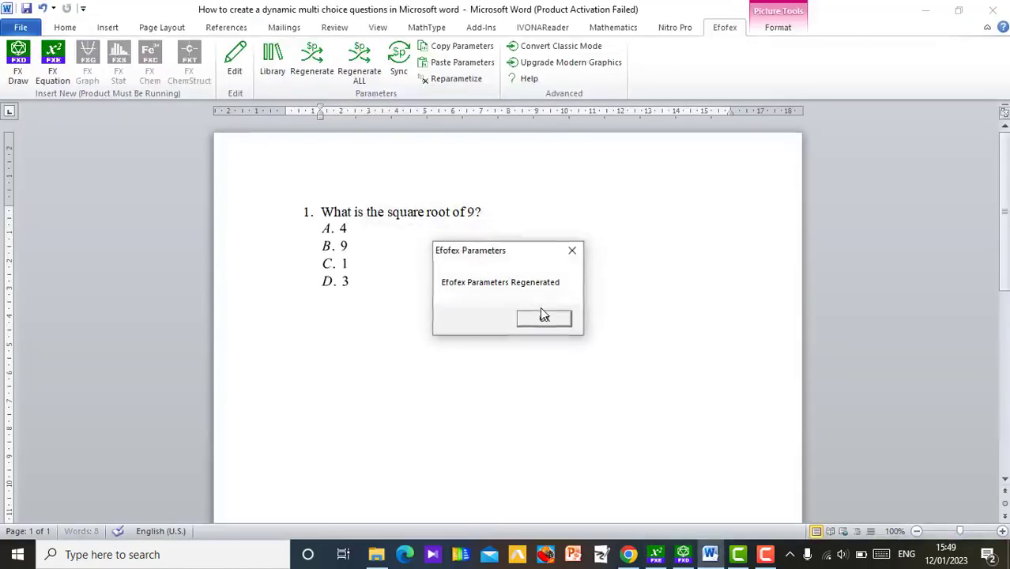
pyautogui.click(545, 319)
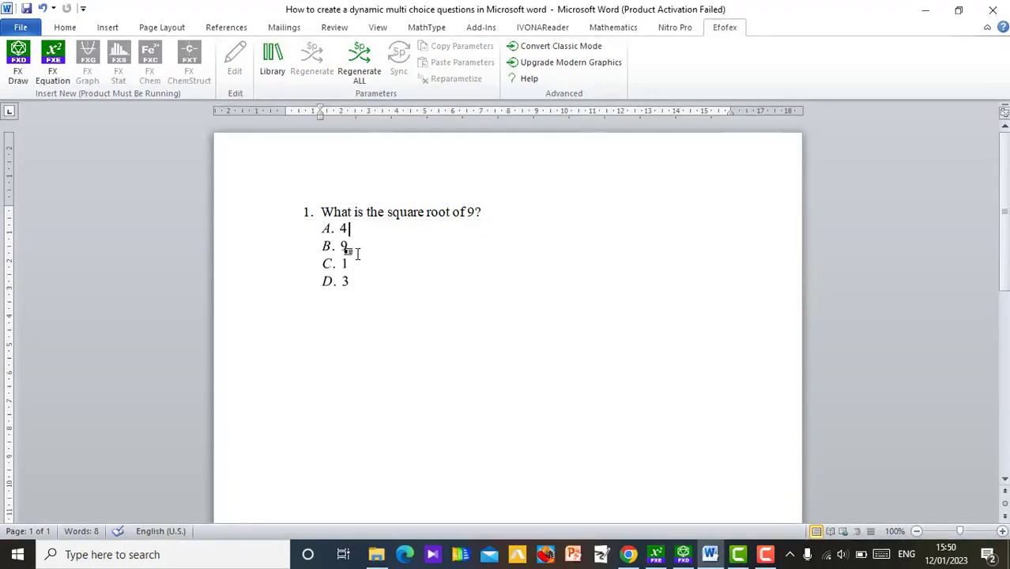
# Step: Add the text "Correct answer =" on a new line below the answer options
pyautogui.click(424, 304)
pyautogui.write('Correct')
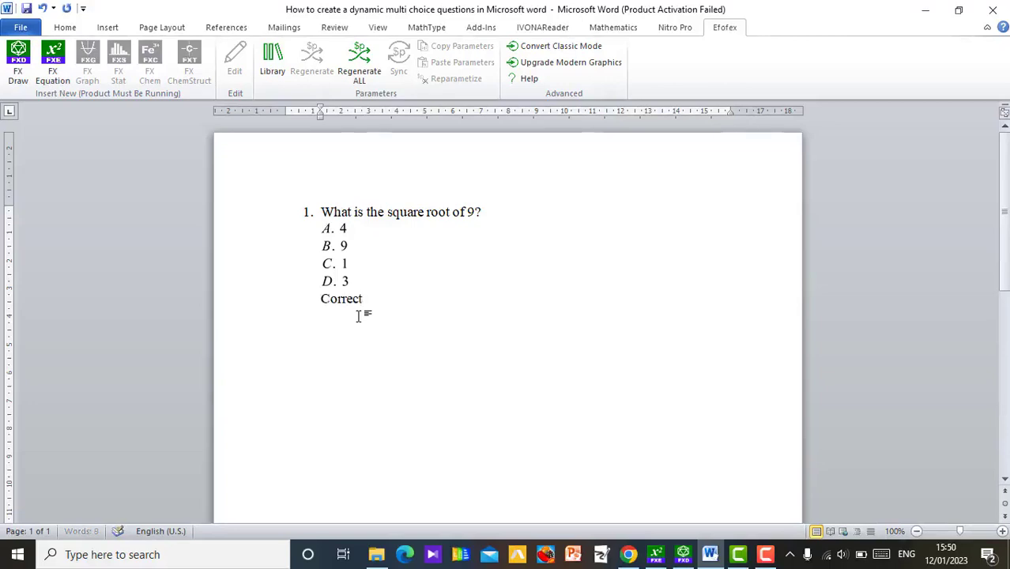
pyautogui.write(' answer')
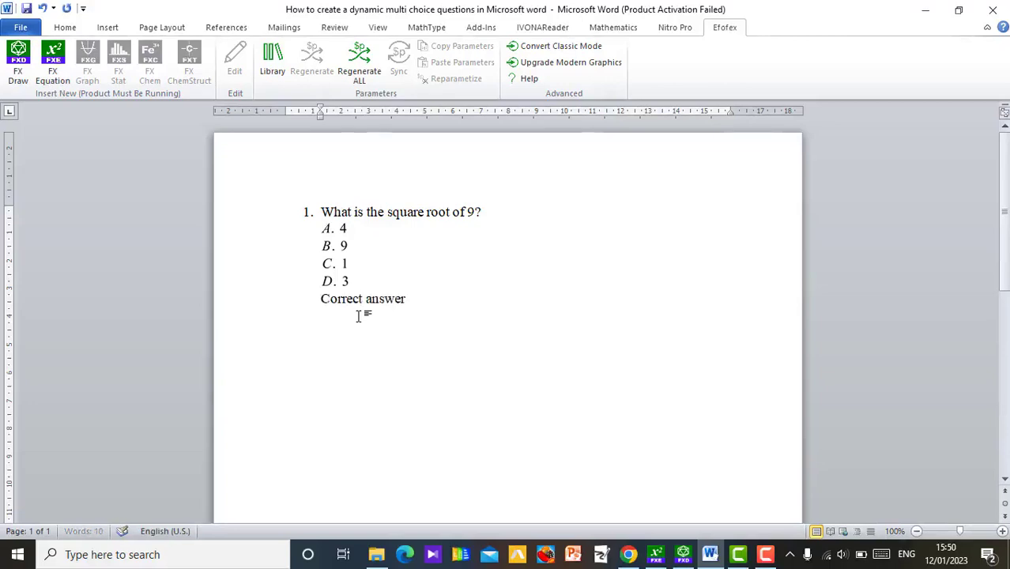
pyautogui.write(' =')
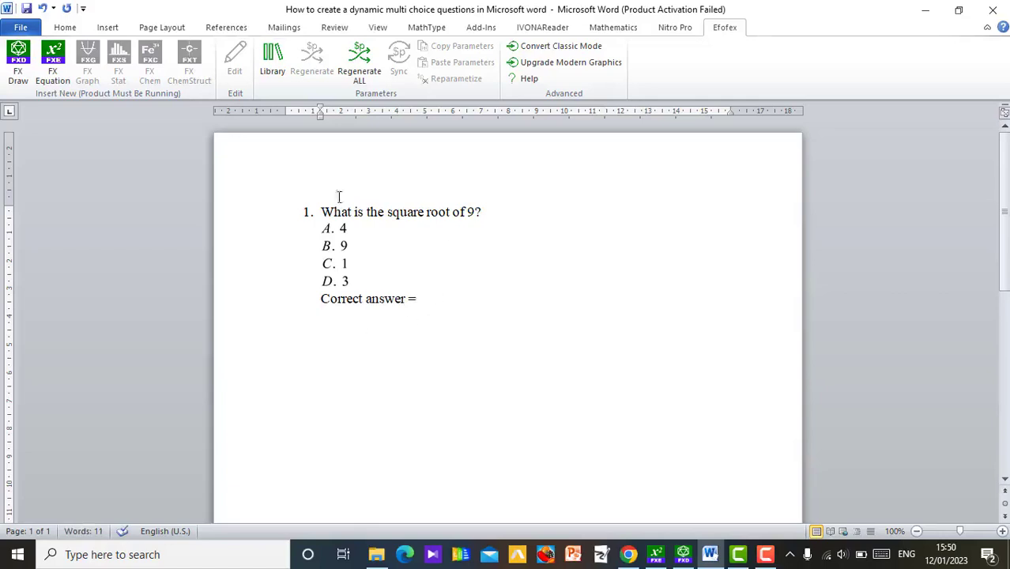
# Step: Insert a new FX Equation containing "$a" after "Correct answer ="
pyautogui.click(51, 71)
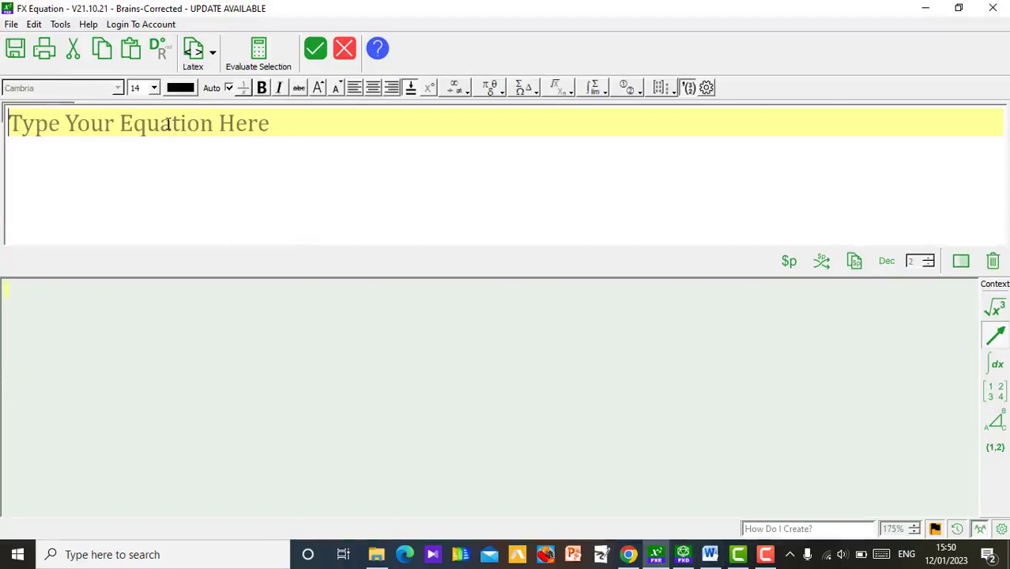
pyautogui.write('$a')
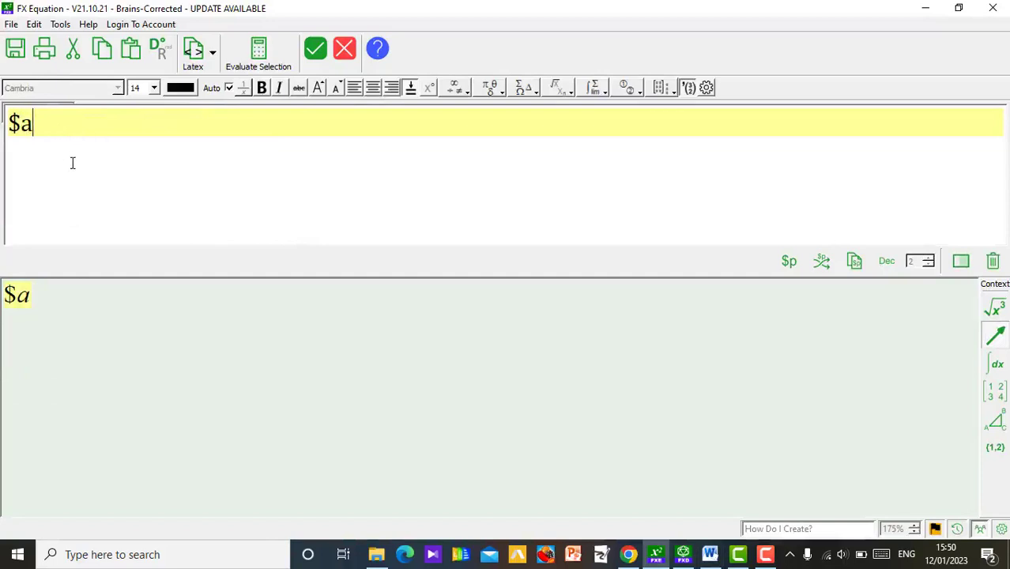
pyautogui.click(316, 51)
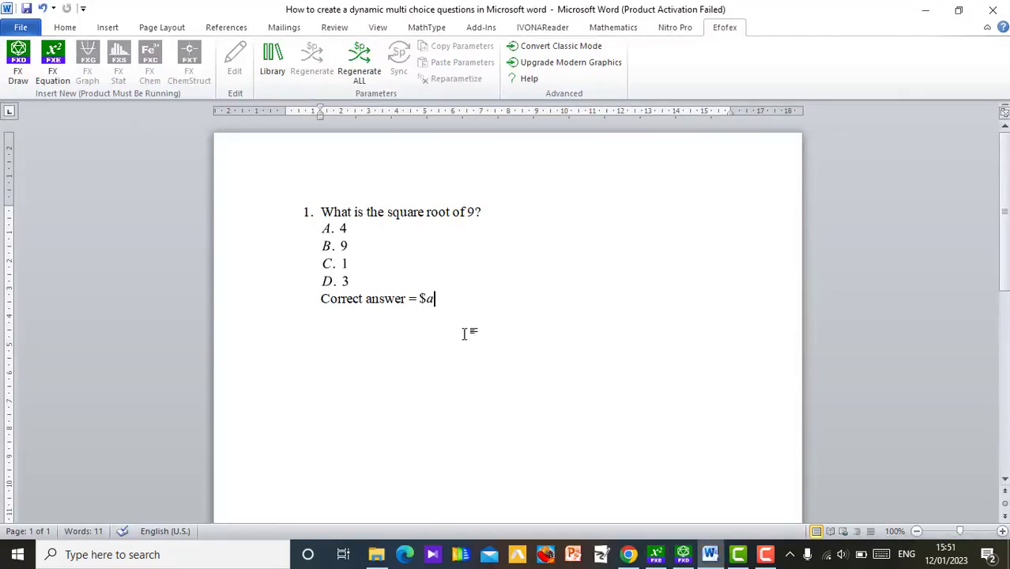
# Step: Edit the equation after "Correct answer =" so it reads "$a[A]" and return it to the document
pyautogui.click(427, 301)
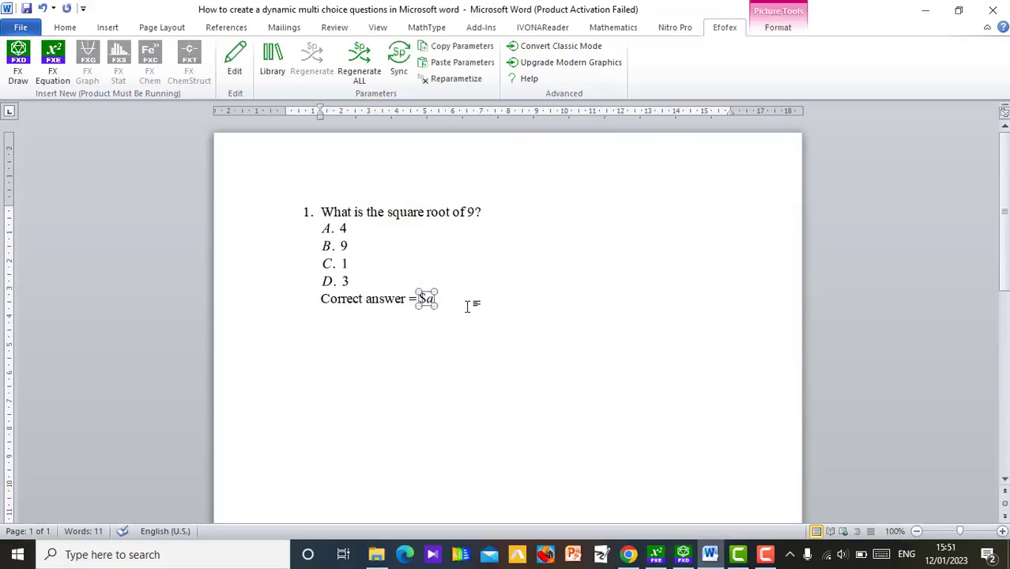
pyautogui.click(456, 307)
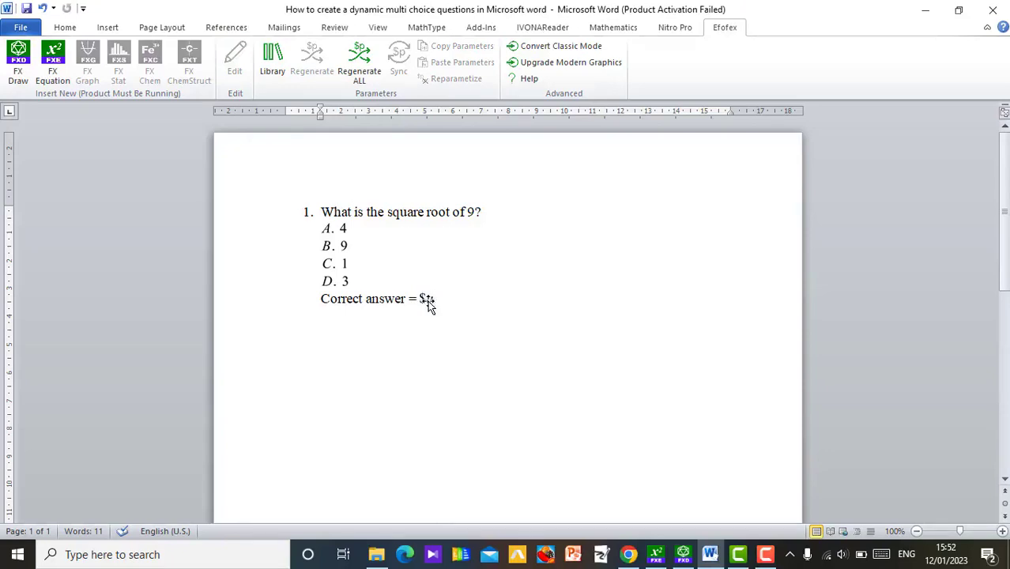
pyautogui.click(425, 299)
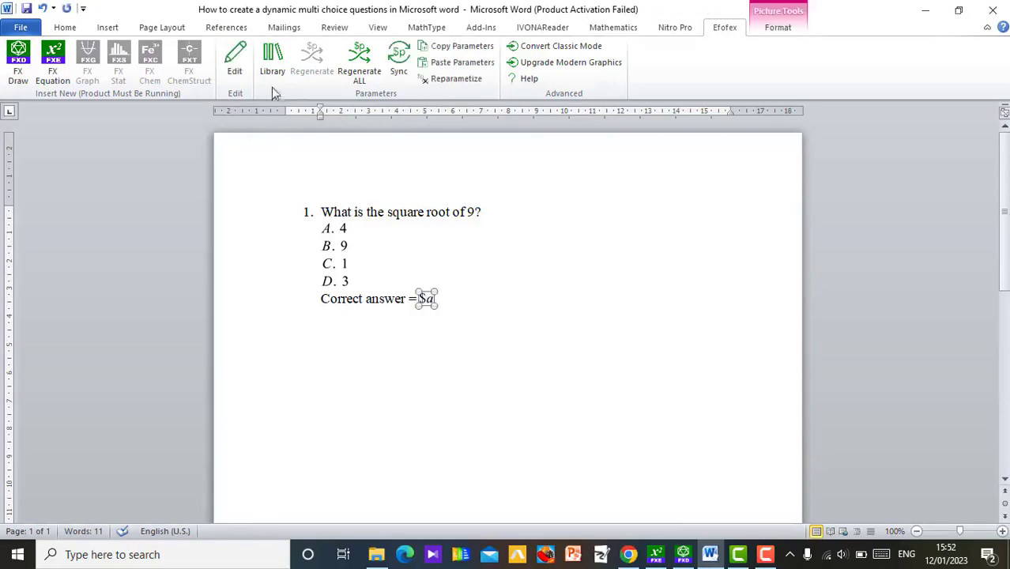
pyautogui.click(235, 72)
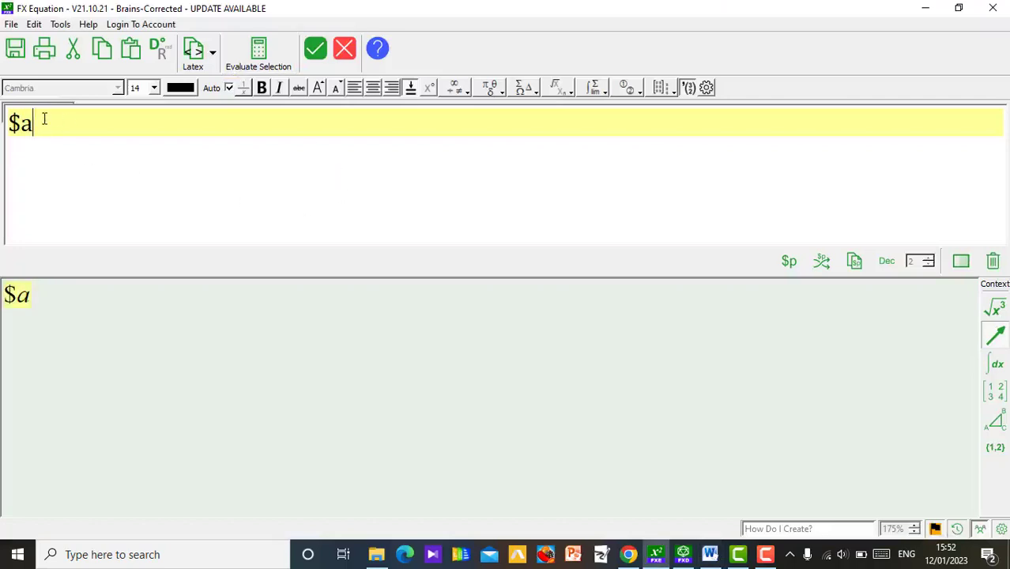
pyautogui.write('[]')
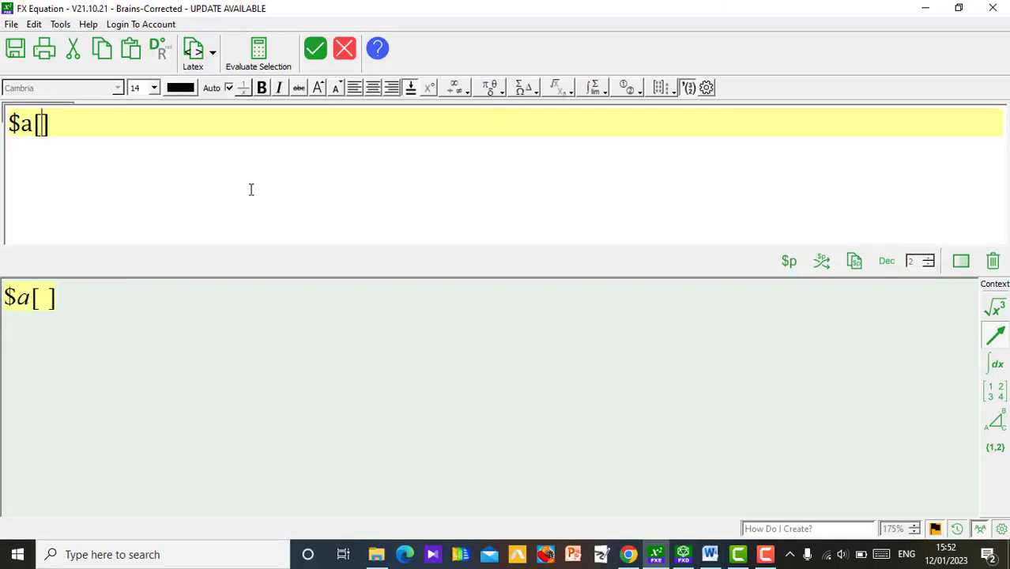
pyautogui.write('A')
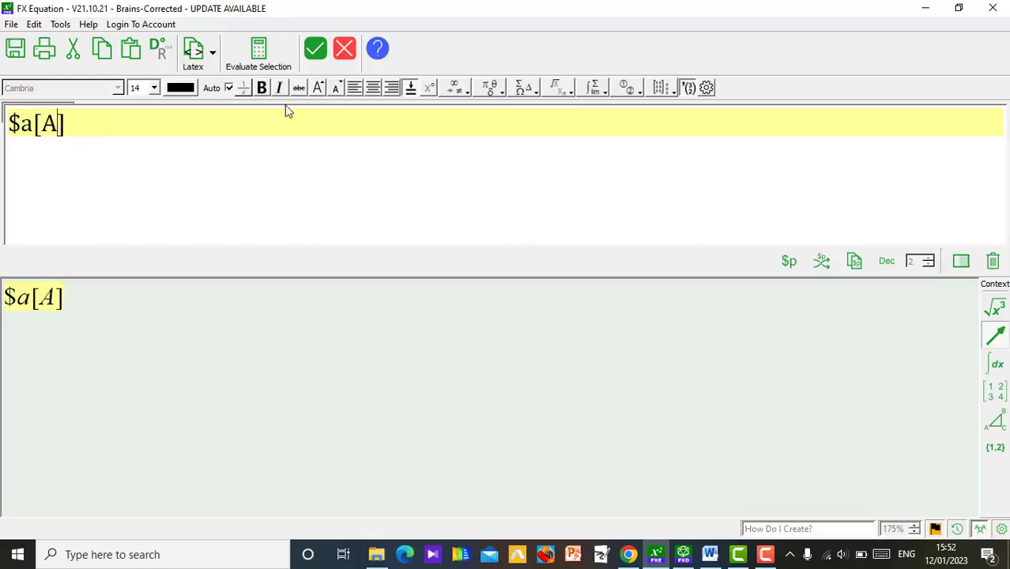
pyautogui.click(314, 57)
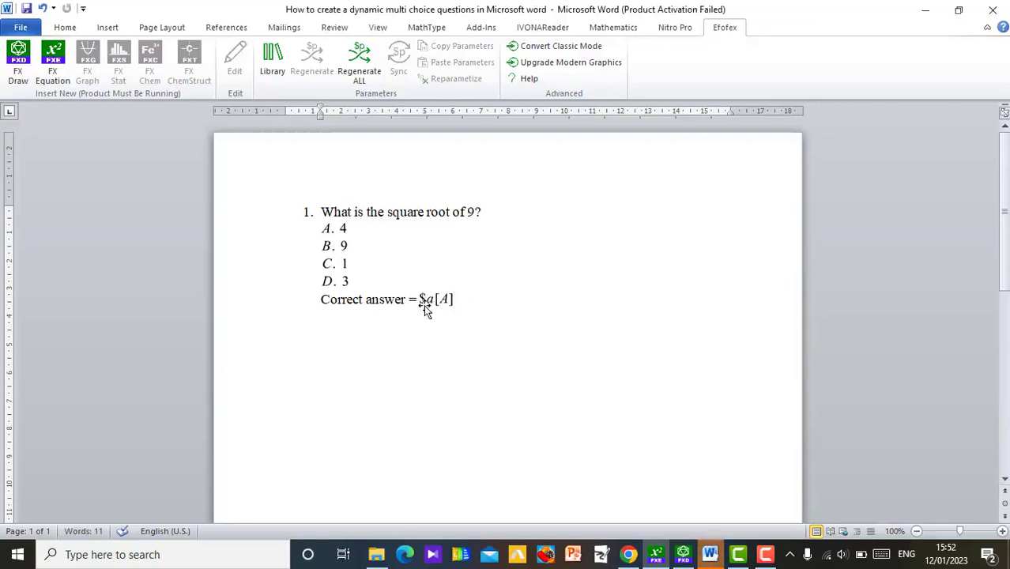
# Step: Copy the parameters of the answer options equation and paste them onto the "$a[A]" equation in the correct answer line
pyautogui.click(331, 263)
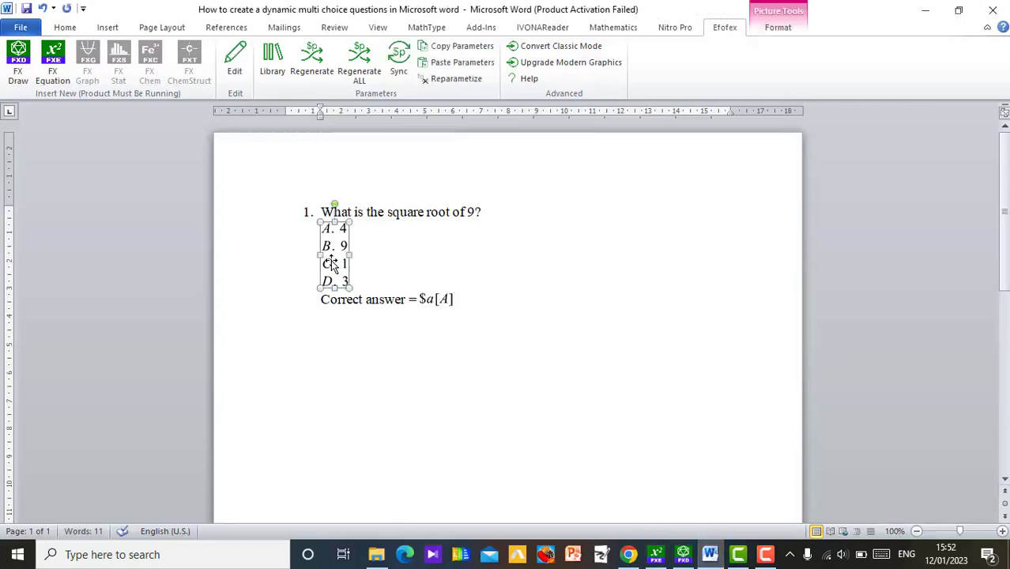
pyautogui.click(461, 47)
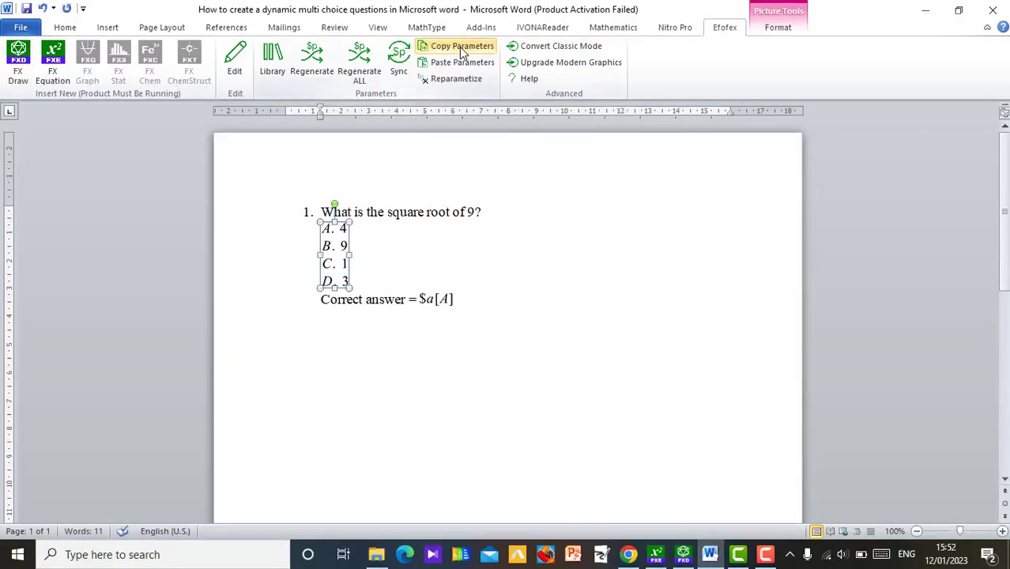
pyautogui.click(441, 301)
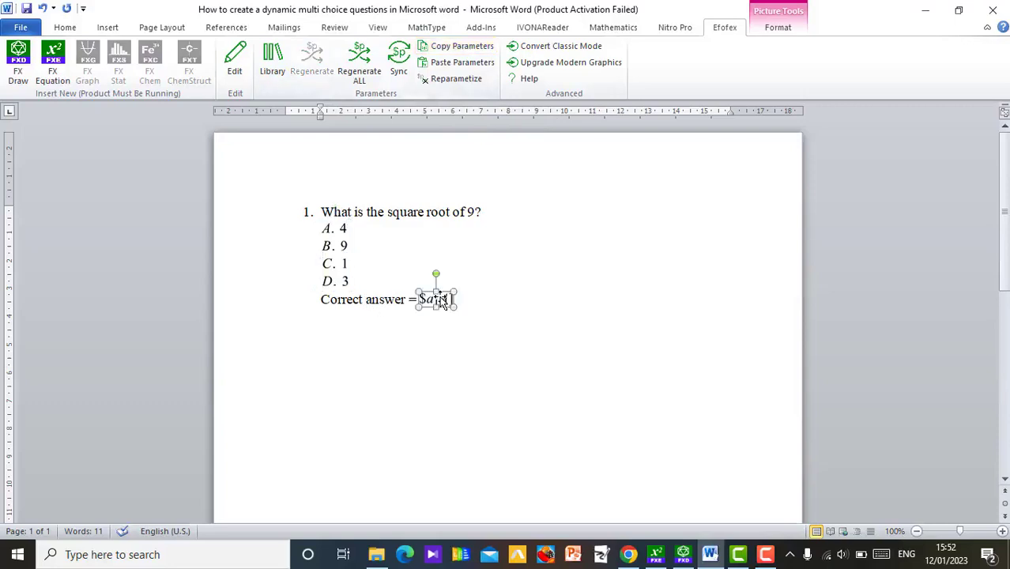
pyautogui.click(467, 65)
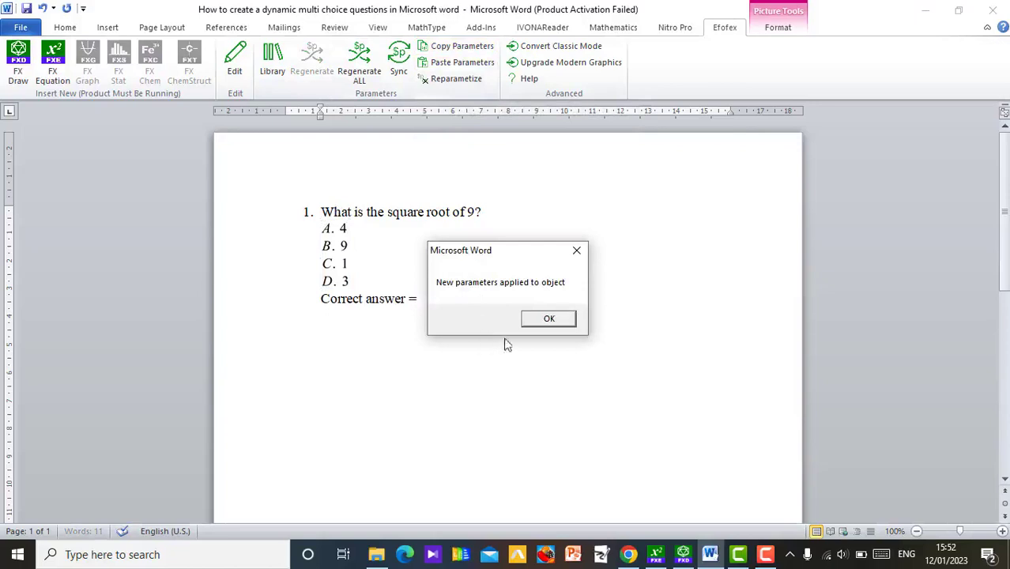
pyautogui.click(548, 319)
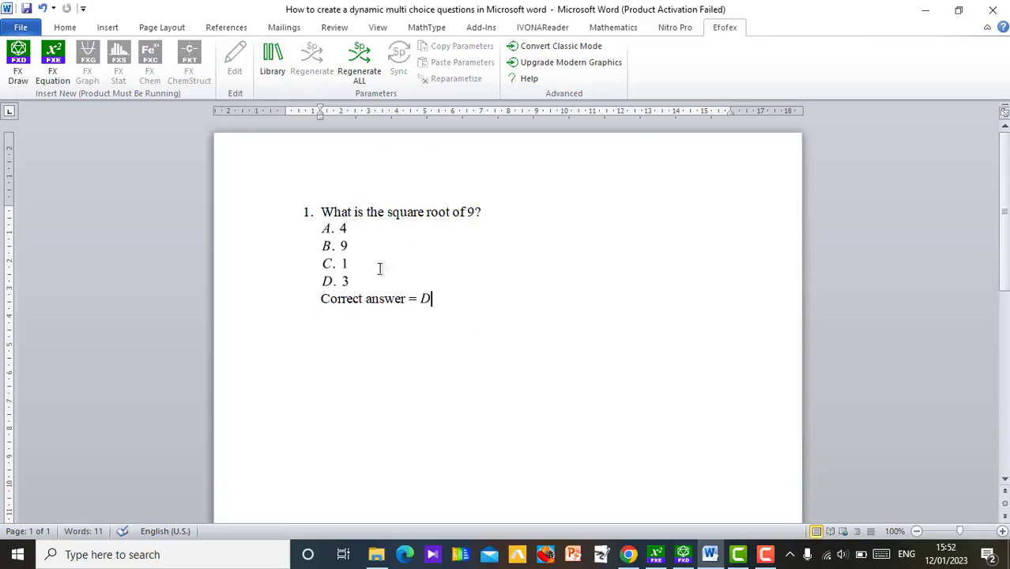
# Step: Regenerate the answer options' parameters once, and regenerate all parameters in the document once
pyautogui.click(338, 275)
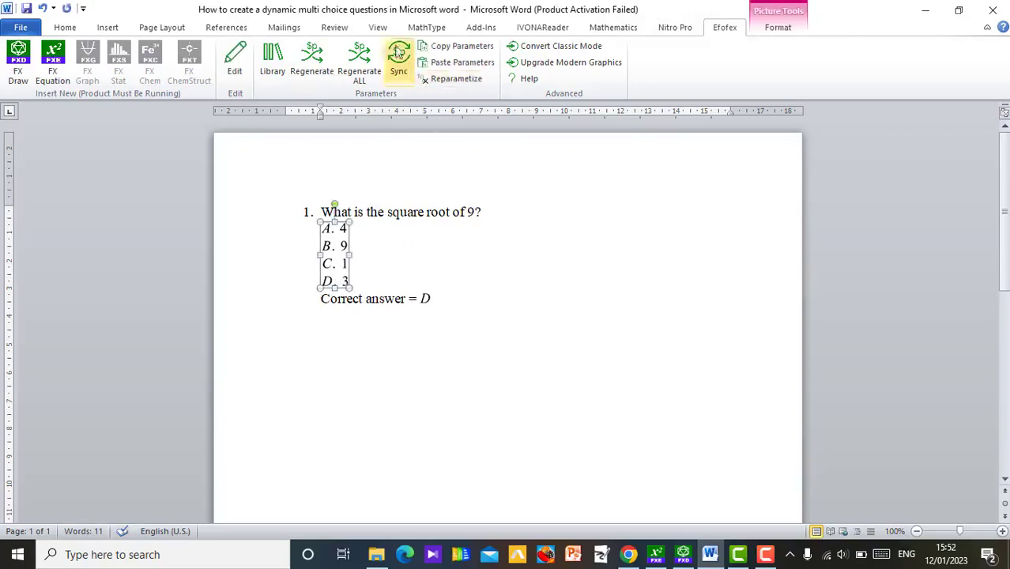
pyautogui.click(312, 54)
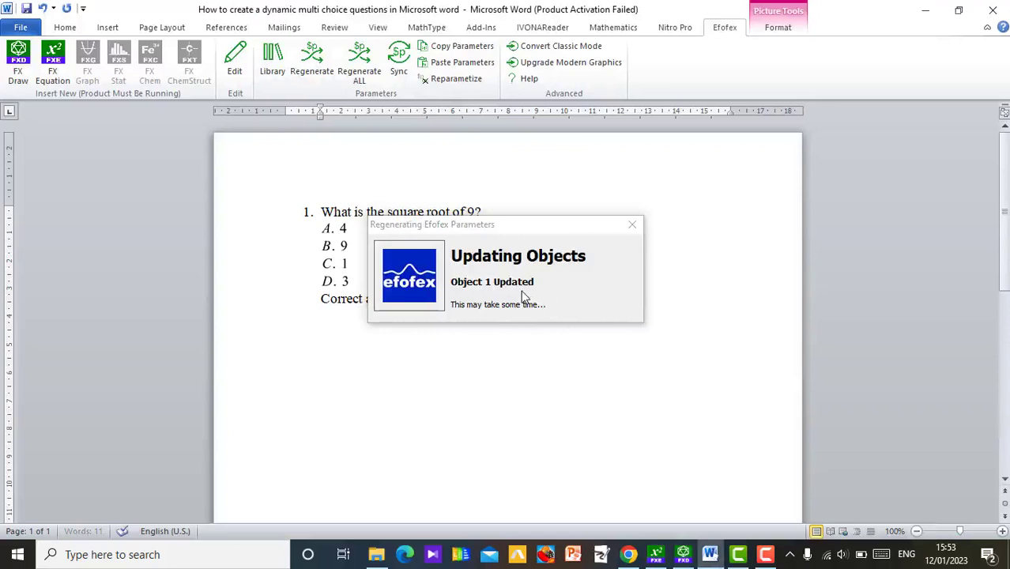
pyautogui.click(542, 317)
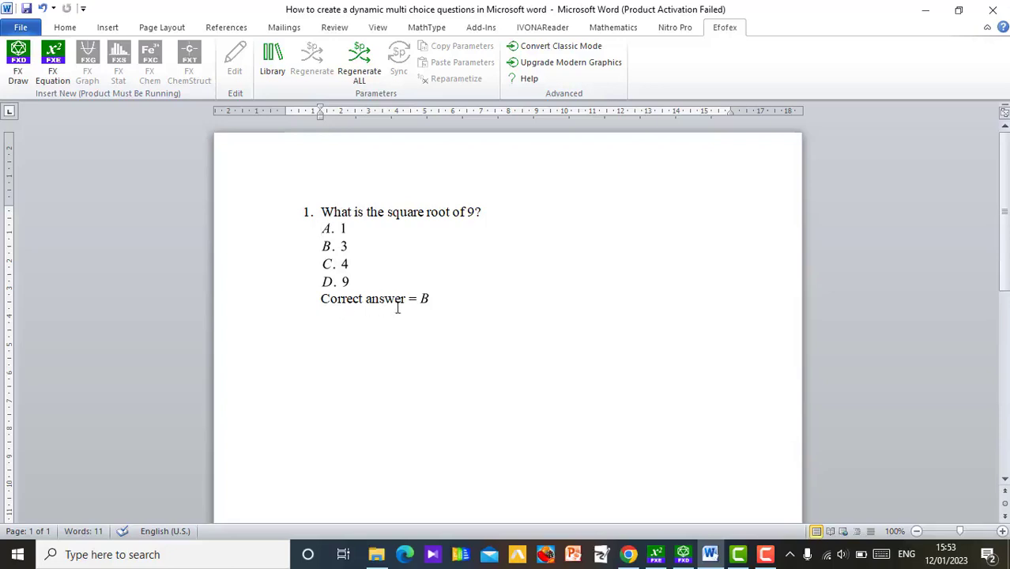
pyautogui.click(345, 267)
pyautogui.click(355, 79)
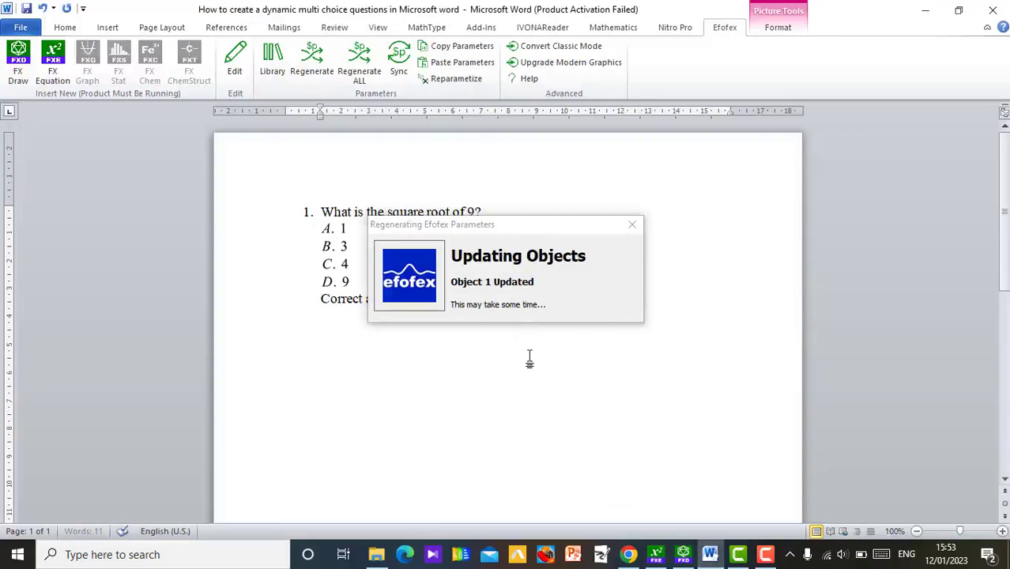
pyautogui.click(543, 321)
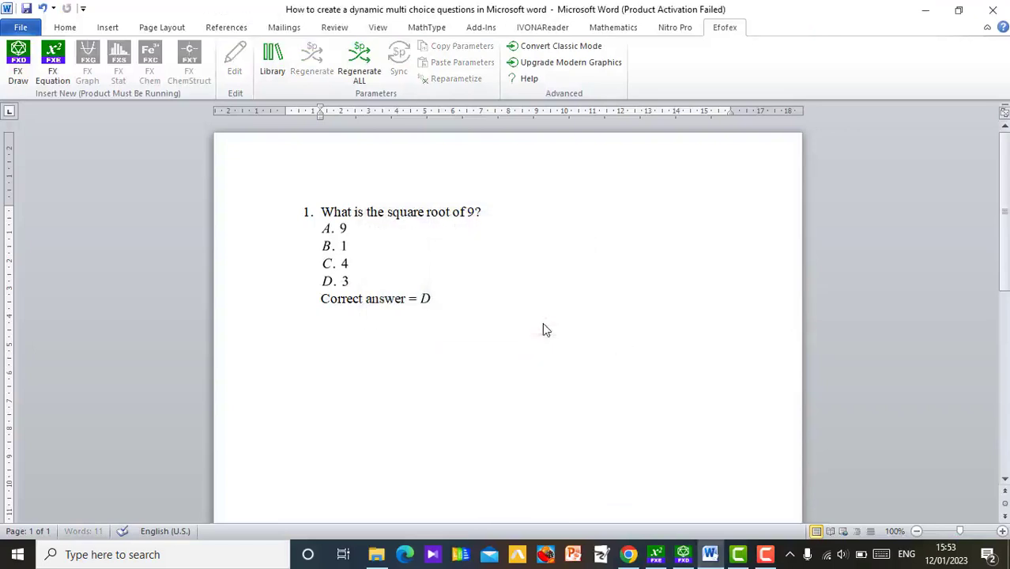
# Step: Regenerate the parameters of the answer options equation two more times to reshuffle the options and linked answer
pyautogui.click(335, 260)
pyautogui.click(317, 59)
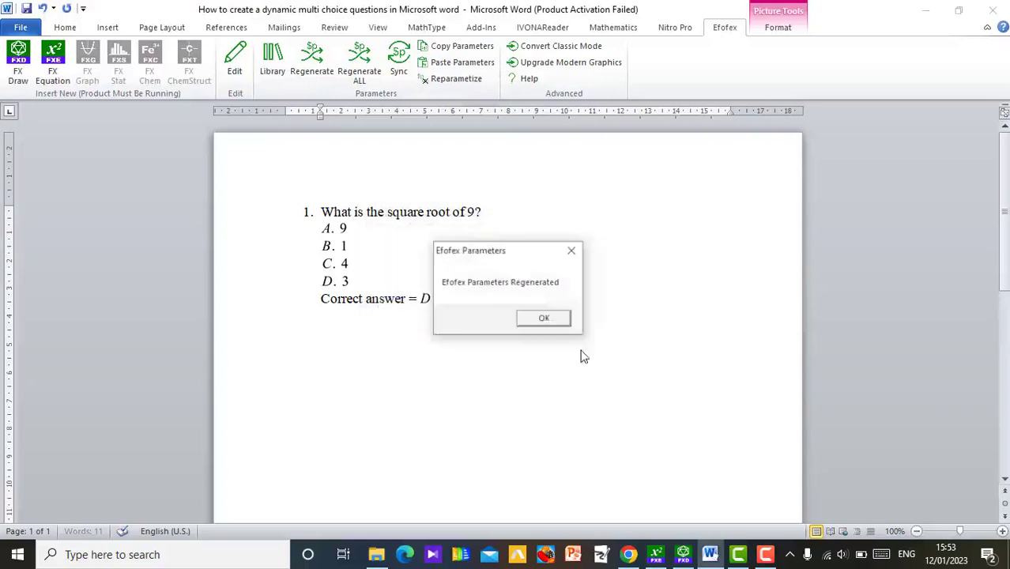
pyautogui.click(557, 321)
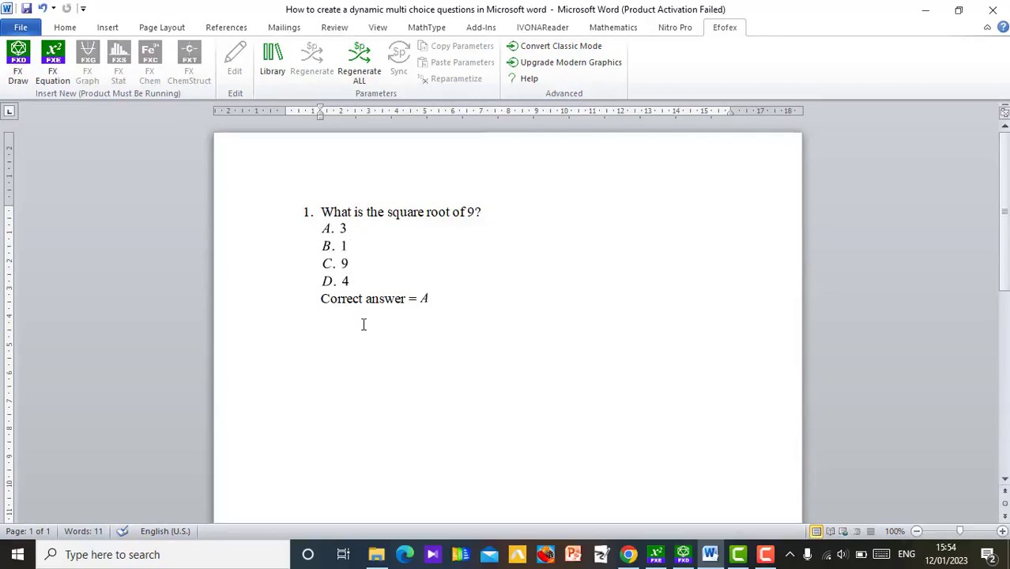
pyautogui.click(332, 263)
pyautogui.click(310, 68)
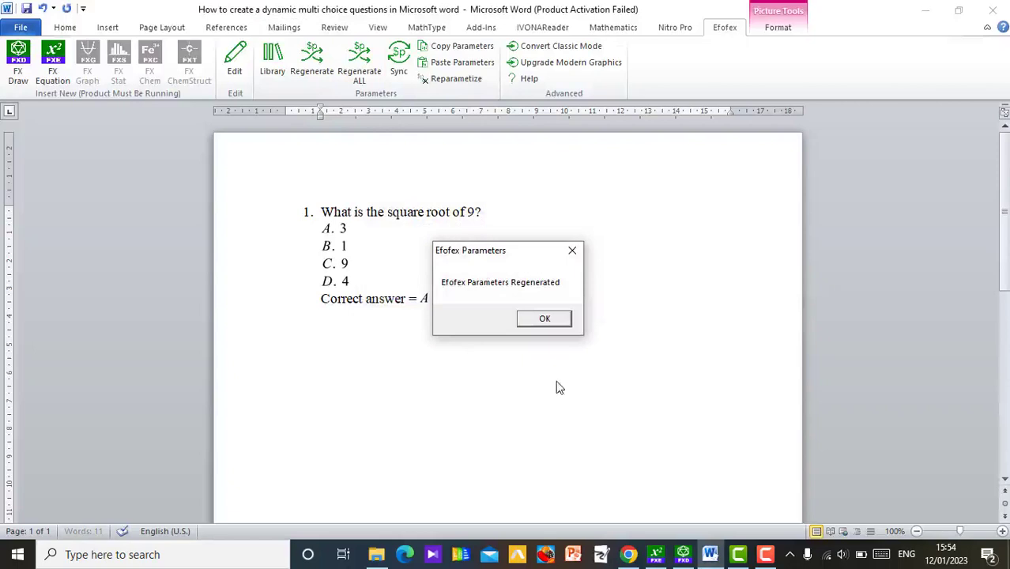
pyautogui.click(547, 319)
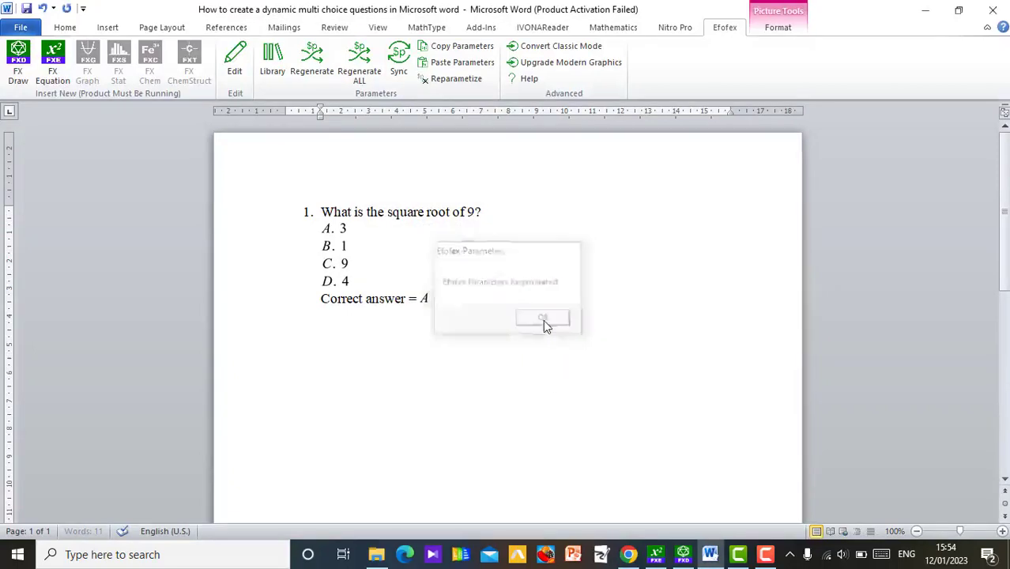